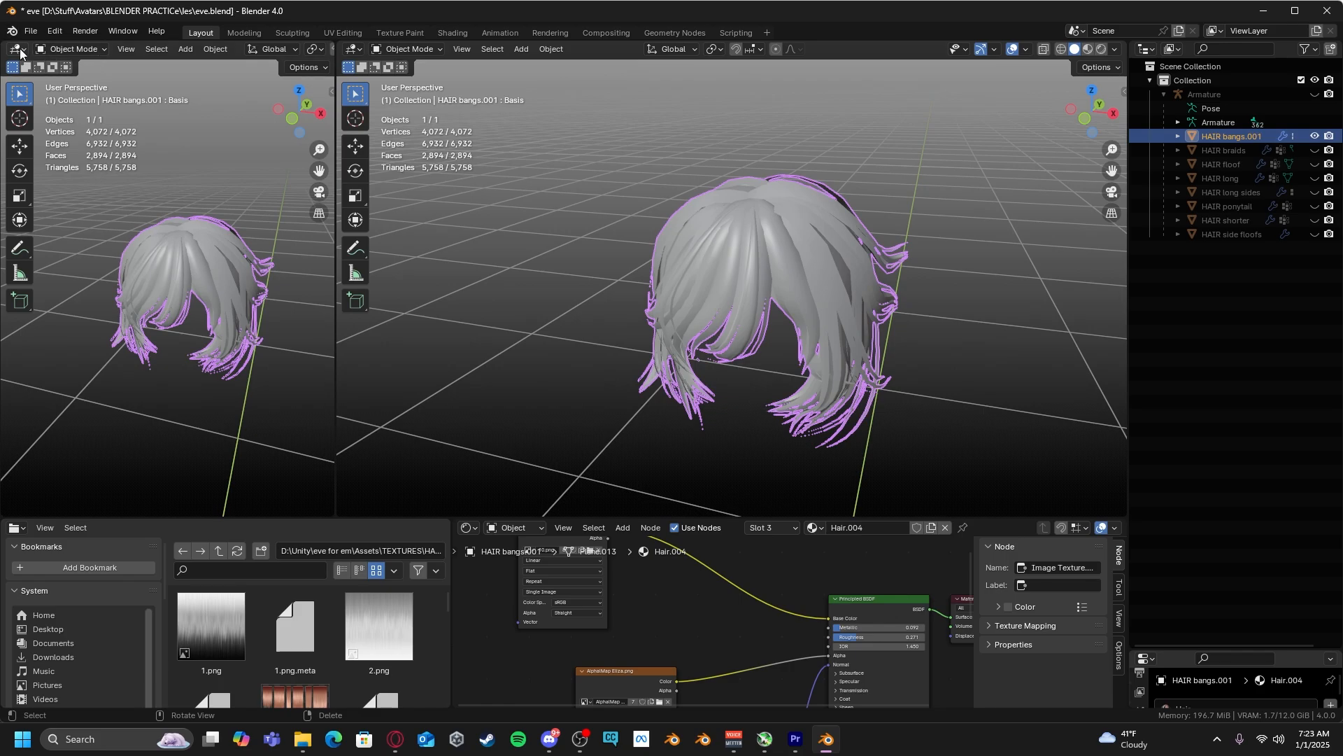
Turn the smaller 3D viewport into an image editor and enlarge the area showing the shader nodes
left_click(18, 50)
left_click(46, 118)
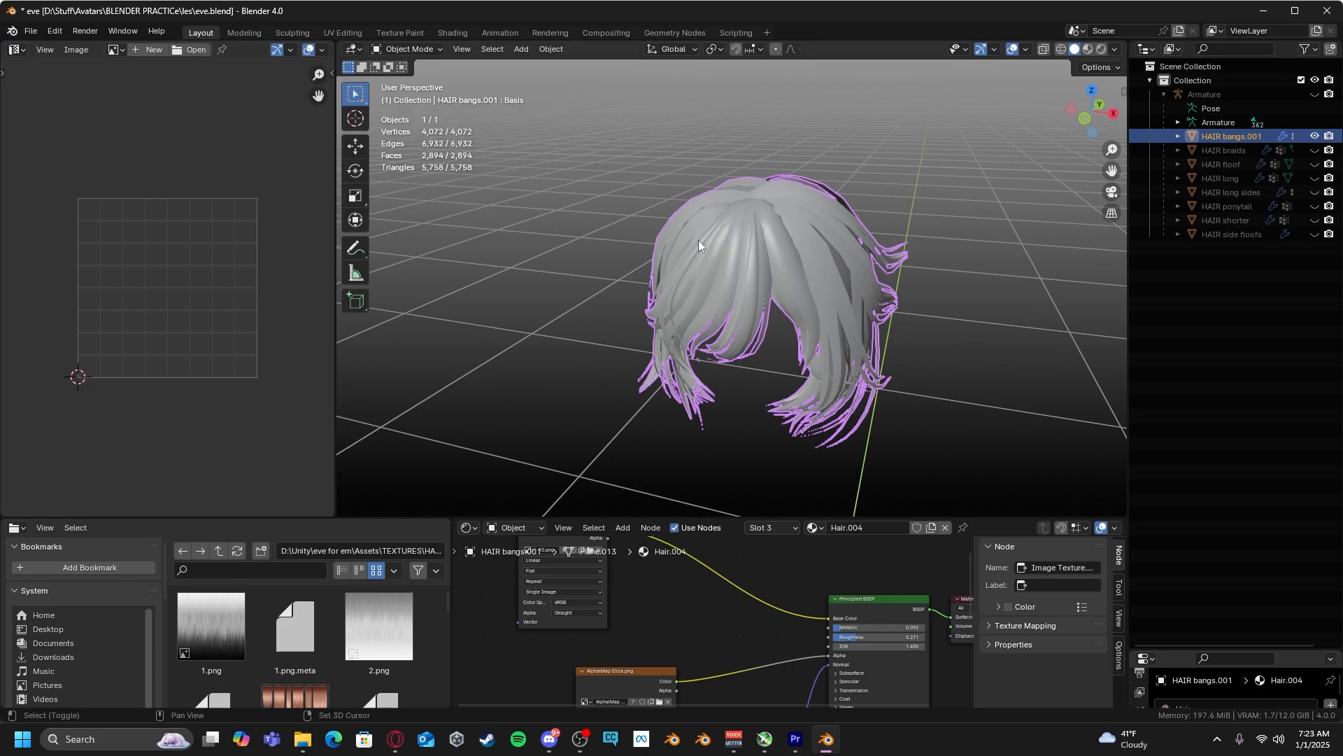
middle_click_drag(698, 241, 663, 189, "shift")
left_click_drag(416, 520, 420, 357)
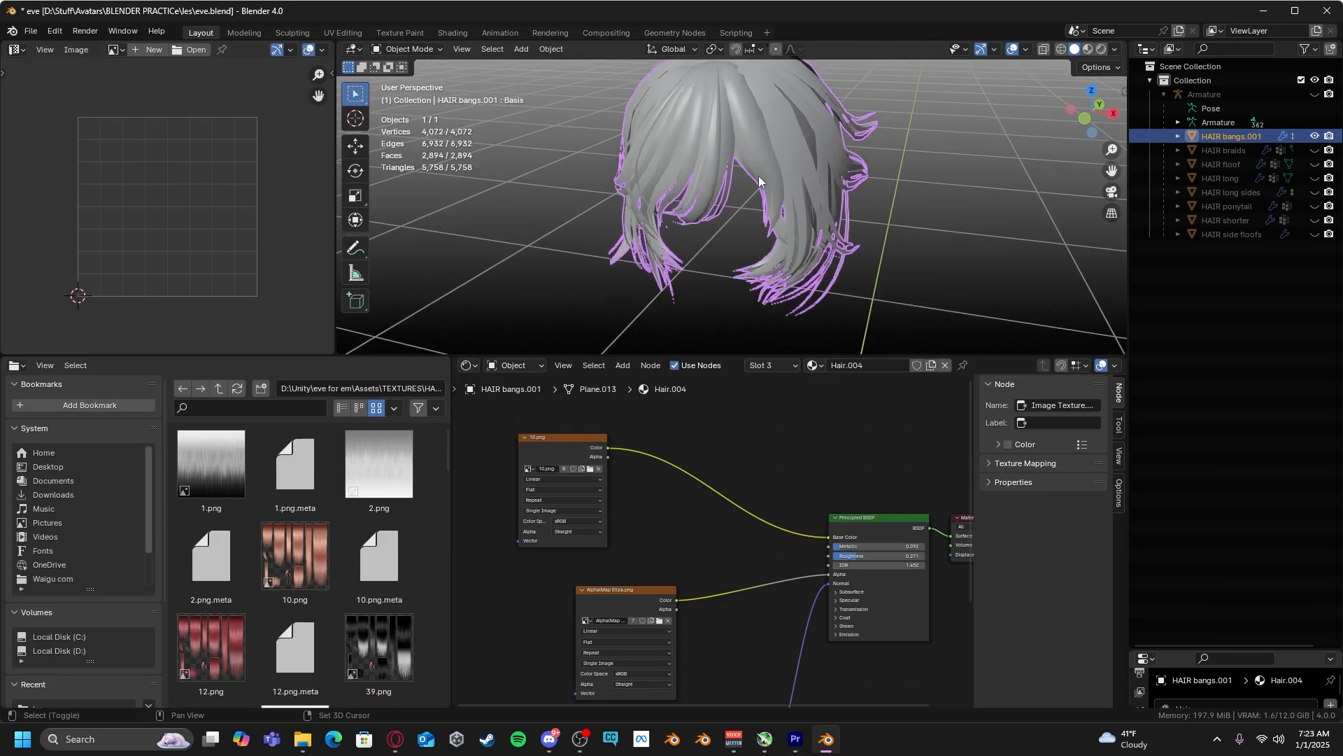
Display the AlphaMap Eliza.png texture in the image editor by selecting its node, and give the 3D viewport more height
middle_click_drag(562, 448, 656, 434)
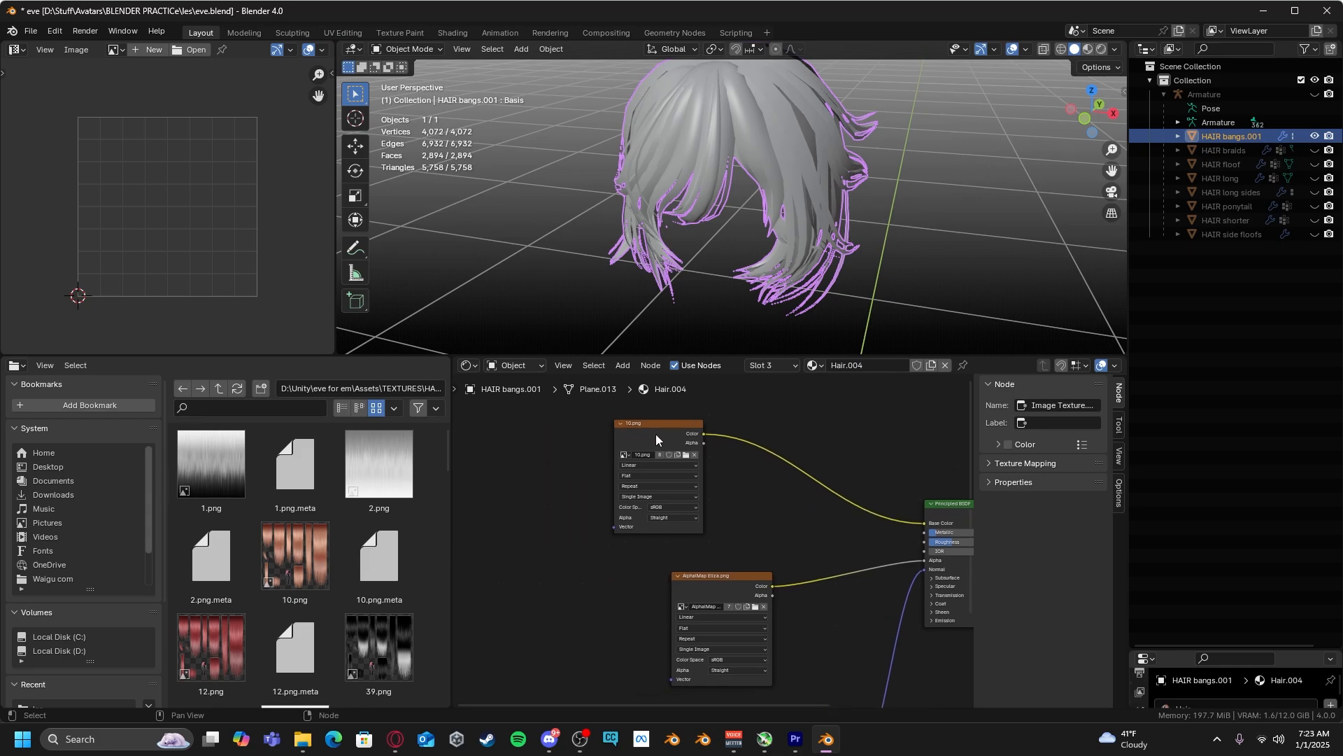
left_click(732, 589)
middle_click_drag(638, 619, 611, 493)
scroll(232, 208, "down", 5)
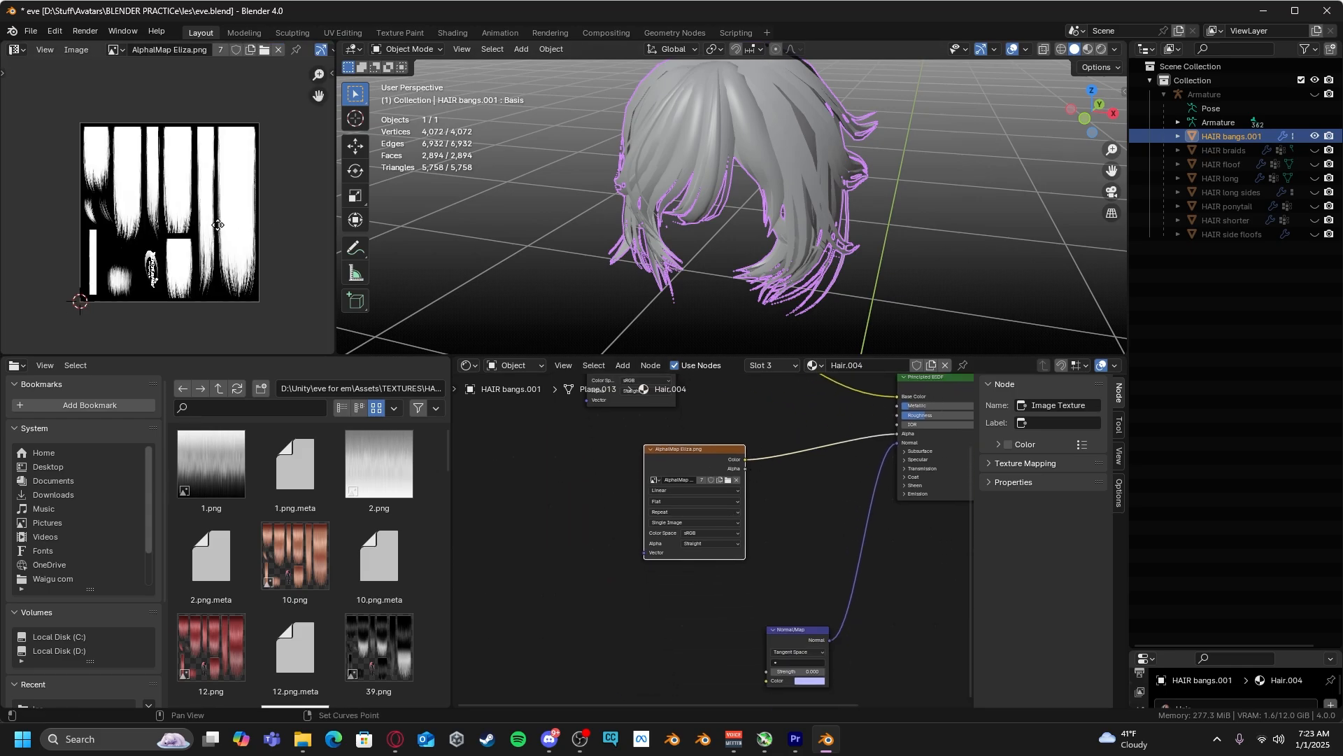
middle_click_drag(218, 225, 225, 242)
left_click_drag(416, 357, 415, 458)
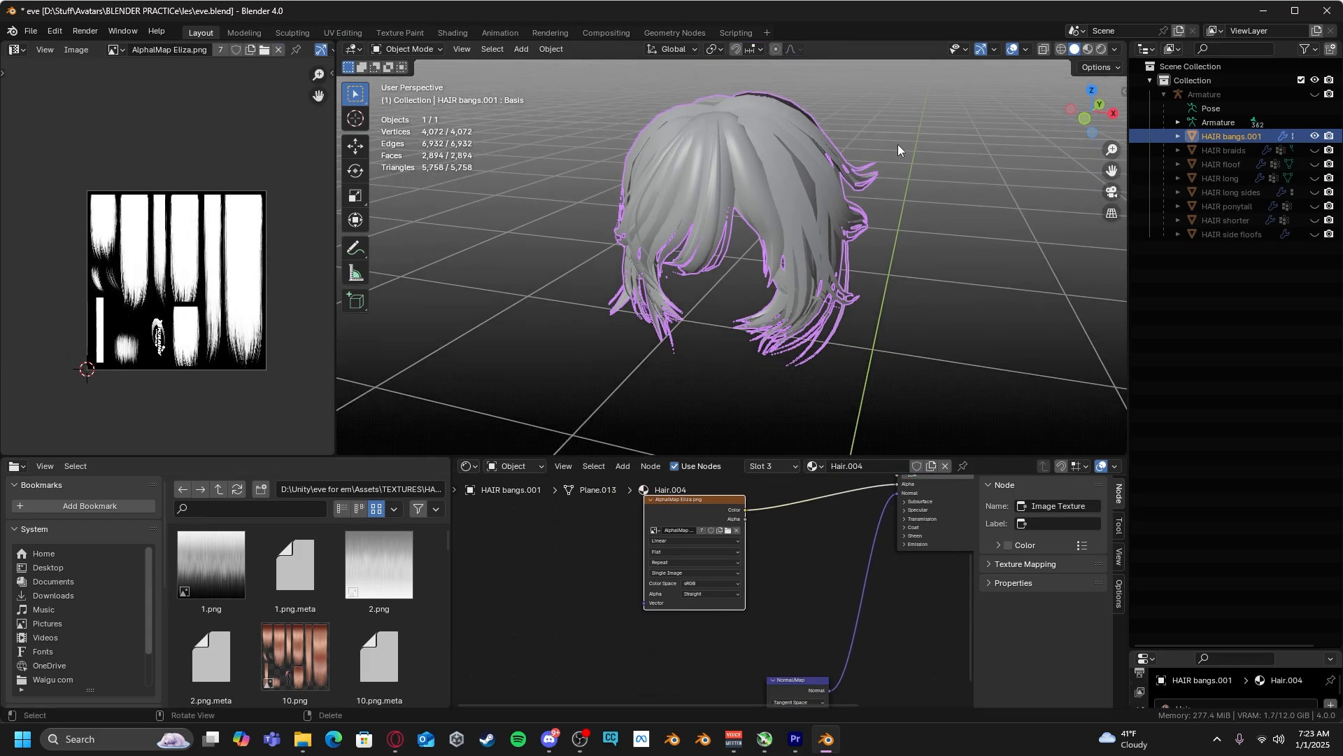
Show the hair in Material Preview shading and enter Edit Mode on HAIR bangs.001
left_click(1087, 49)
mouse_move(564, 259)
middle_mouse_down()
mouse_move(825, 233)
mouse_move(754, 218)
mouse_move(783, 296)
mouse_move(773, 294)
middle_mouse_up()
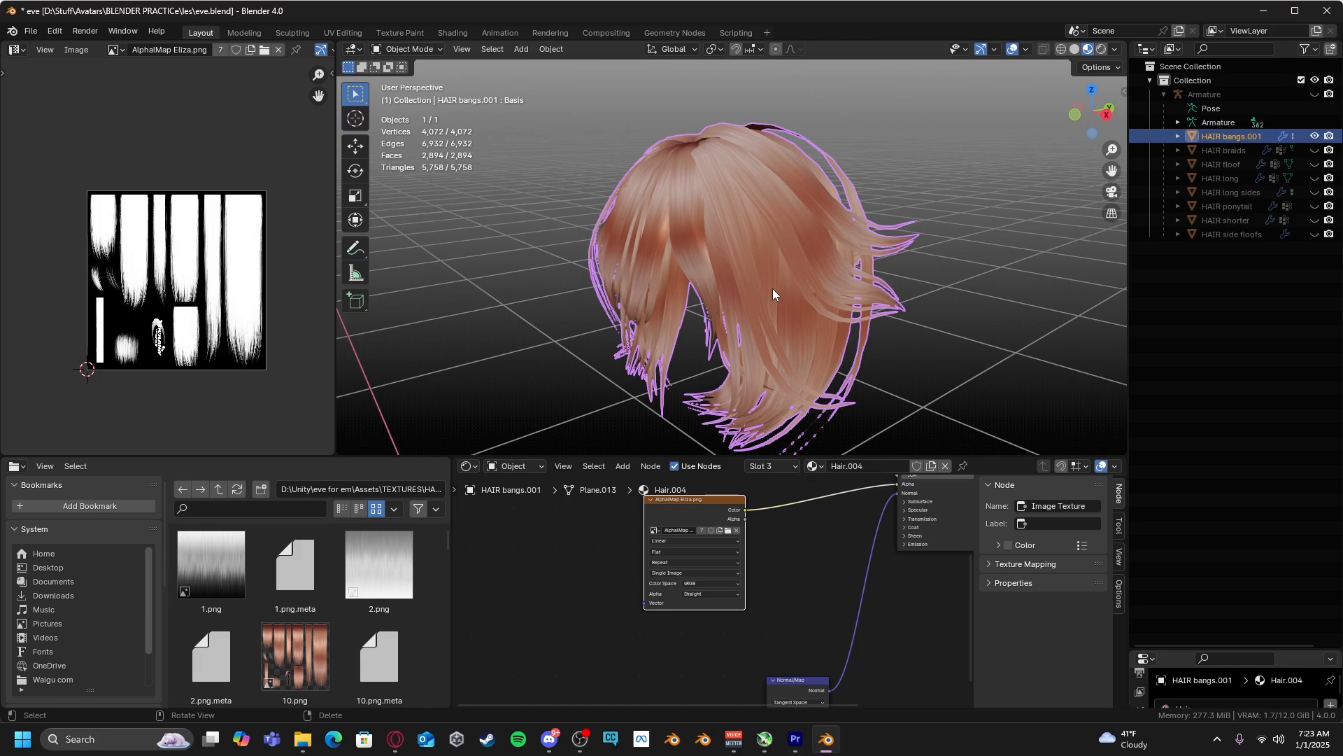
middle_click_drag(780, 187, 821, 199)
scroll(820, 197, "up", 3)
key("Tab")
scroll(820, 197, "down", 5)
scroll(832, 265, "up", 5)
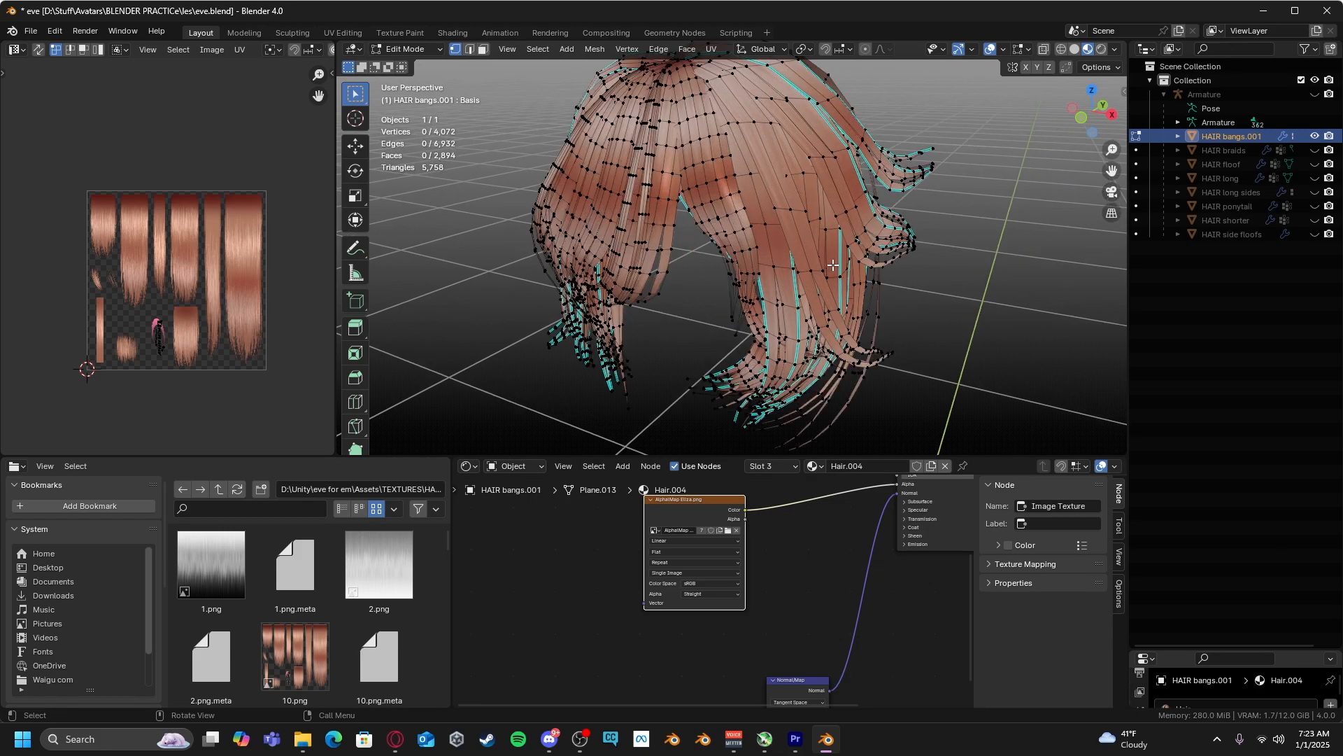
Select the whole hair mesh to display all its UVs over the texture, and widen the UV editor
key("a")
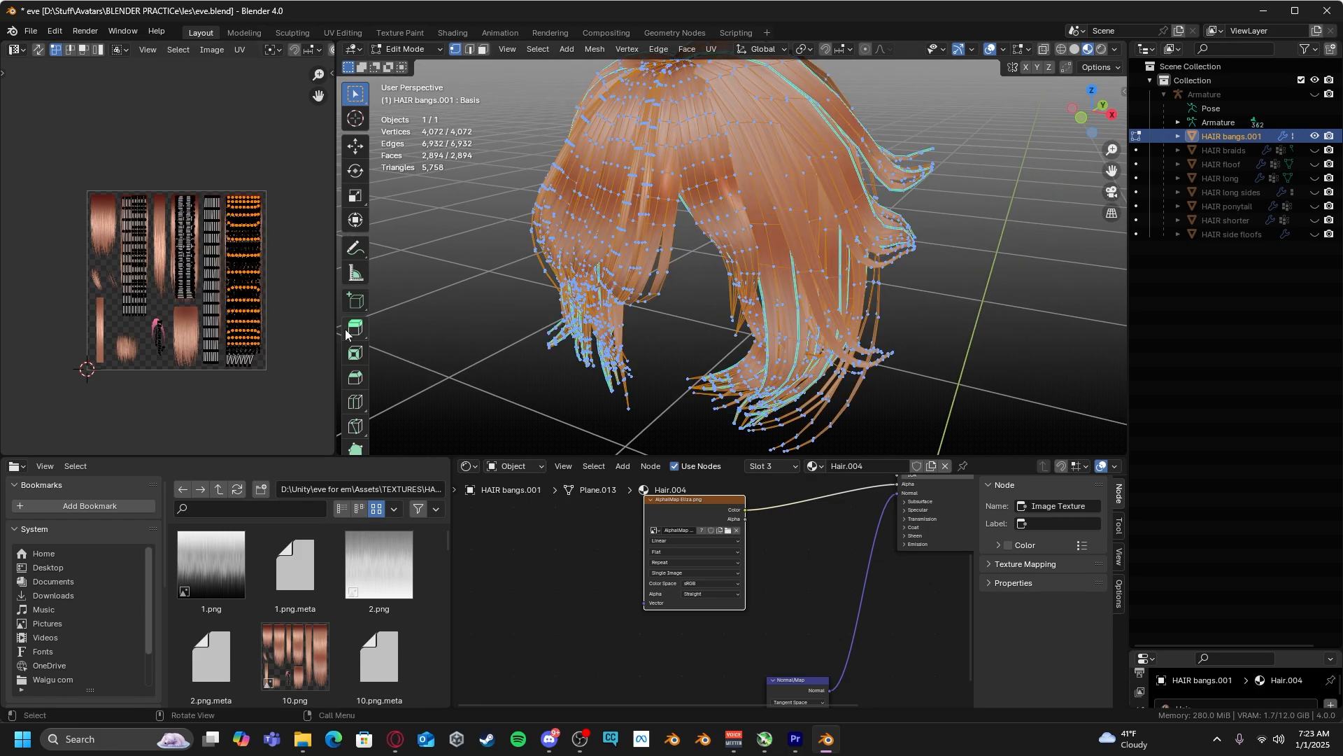
left_click_drag(335, 327, 476, 327)
scroll(307, 239, "up", 3)
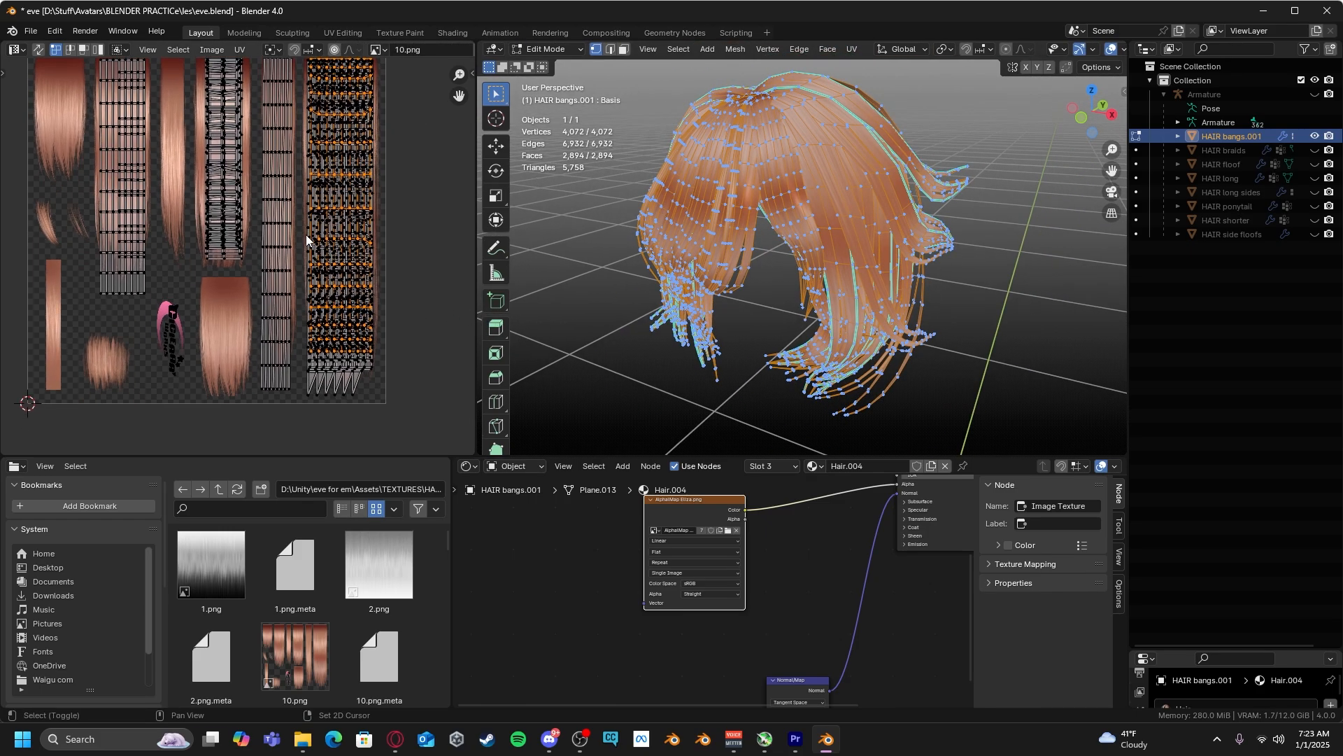
middle_click_drag(270, 150, 314, 197, "shift")
scroll(602, 227, "down", 2)
Clear the selection, enlarge the material properties area and select the geometry assigned to the Hair.004 material
left_click(616, 231)
scroll(700, 242, "up", 5)
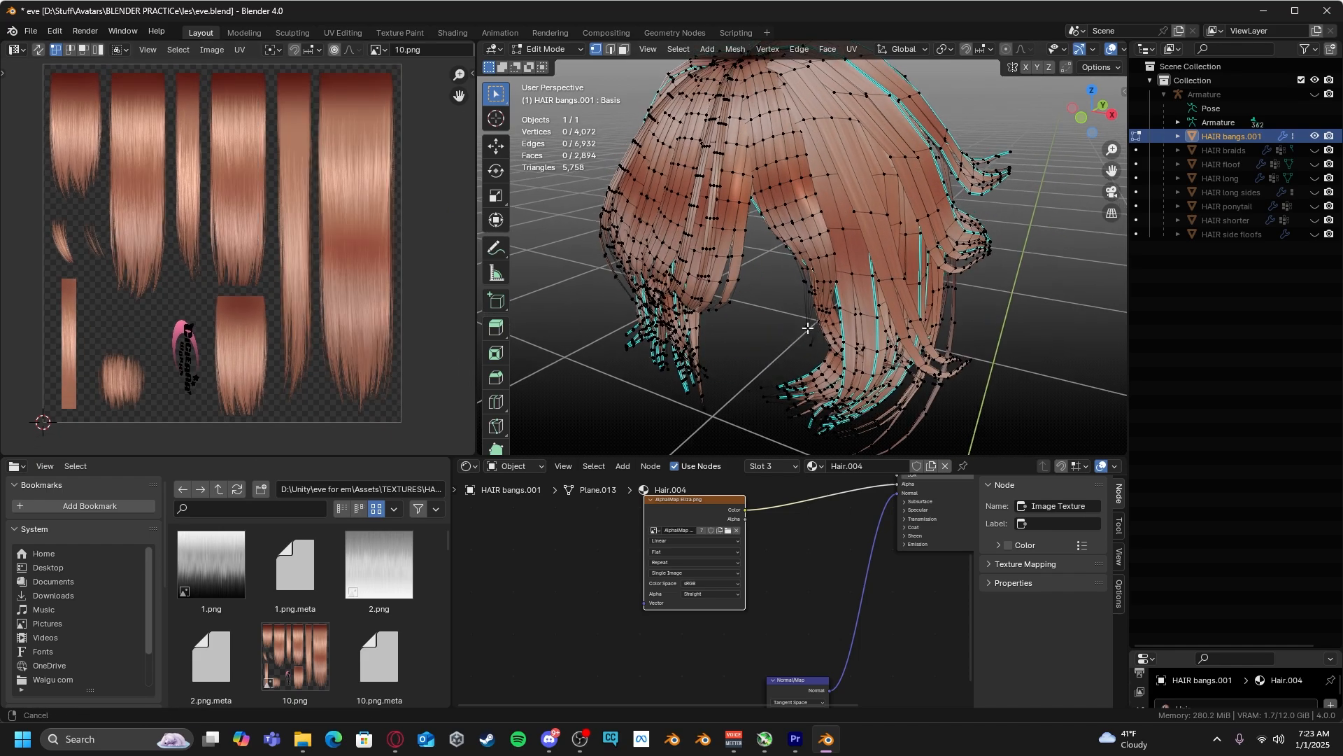
middle_click_drag(833, 245, 754, 272)
left_click_drag(1181, 645, 1193, 387)
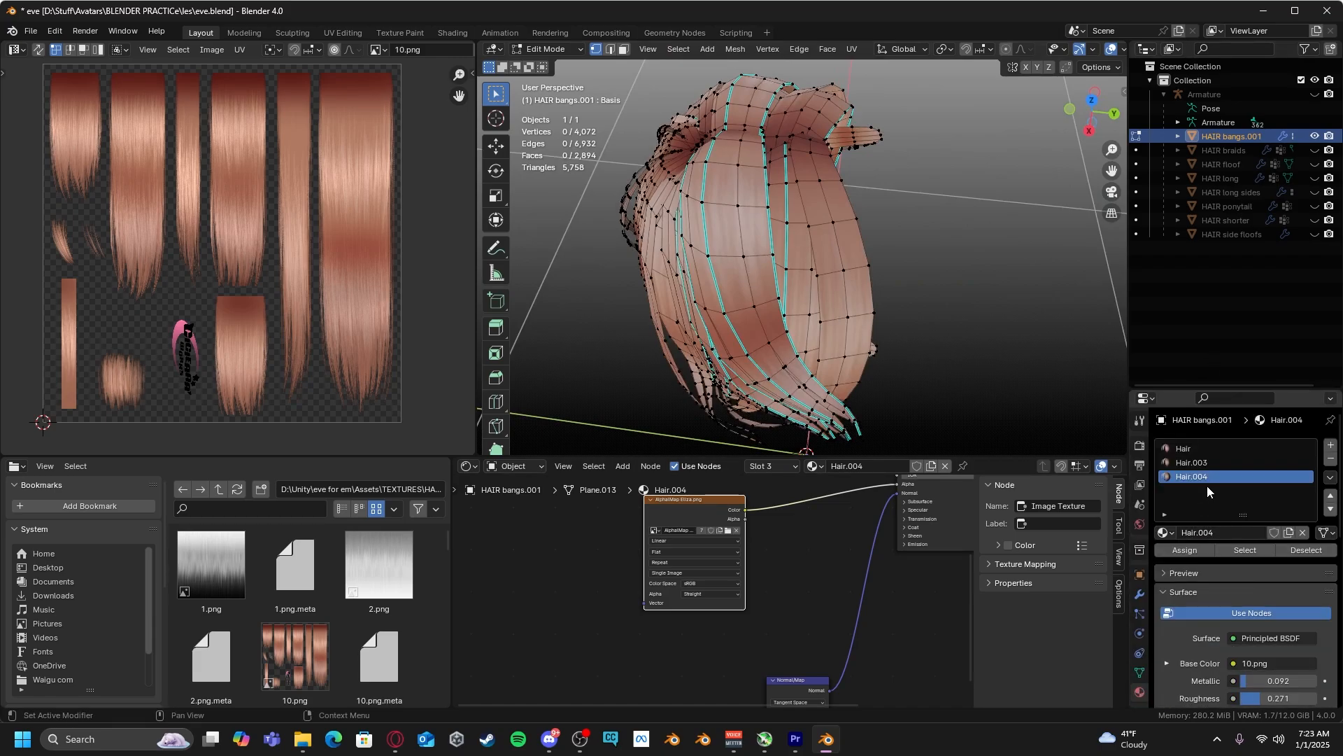
left_click(1246, 550)
Examine the selected Hair.004 strands on the bangs and where their UV islands lie on the 10.png texture
middle_click_drag(840, 252, 872, 369)
scroll(928, 233, "up", 3)
scroll(401, 345, "down", 2)
scroll(839, 320, "up", 3)
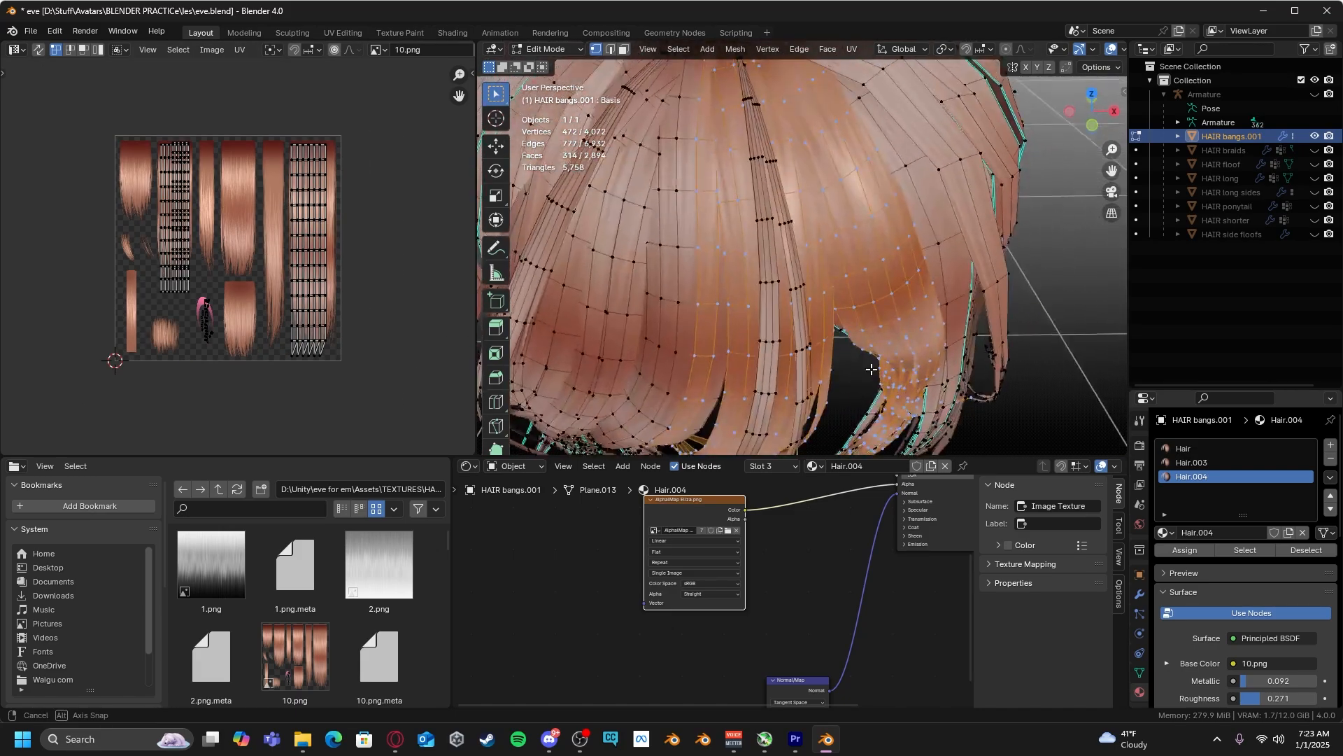
scroll(868, 368, "down", 3)
scroll(357, 306, "up", 2)
middle_click_drag(355, 311, 275, 323, "shift")
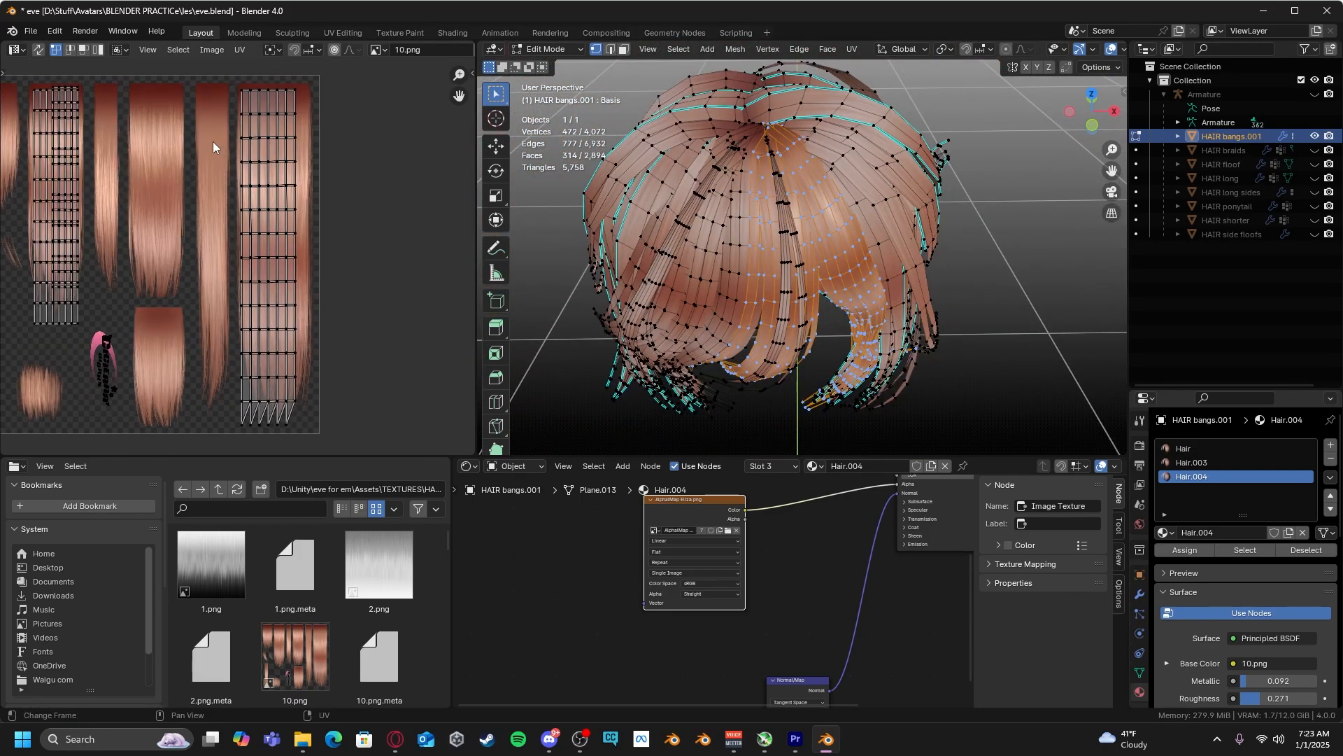
middle_click_drag(213, 142, 309, 157)
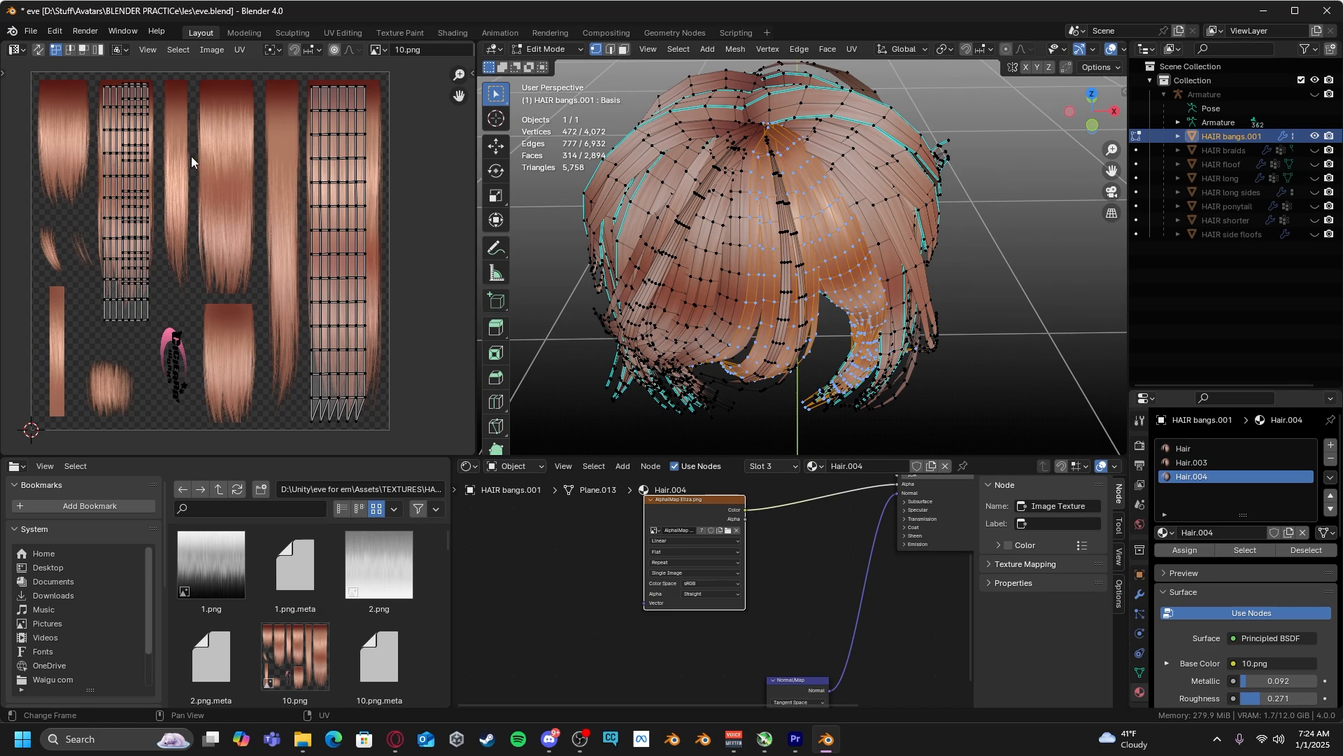
middle_click_drag(874, 273, 925, 264)
Add the geometry assigned to the Hair material to the selection and view it from the side
left_click(1192, 451)
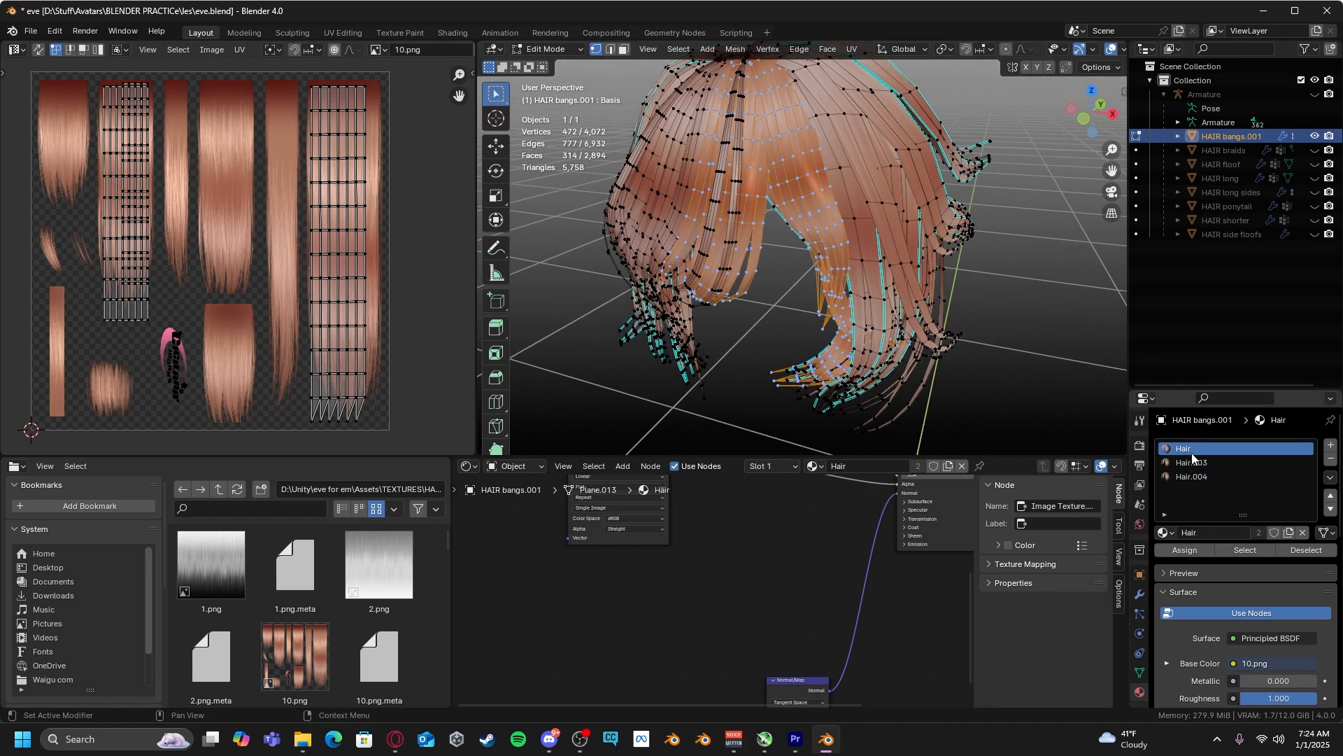
left_click(1247, 551)
scroll(776, 309, "down", 3)
middle_click_drag(687, 281, 1151, 376)
Make the Hair.003 material slot active and clear the mesh selection
left_click(1189, 462)
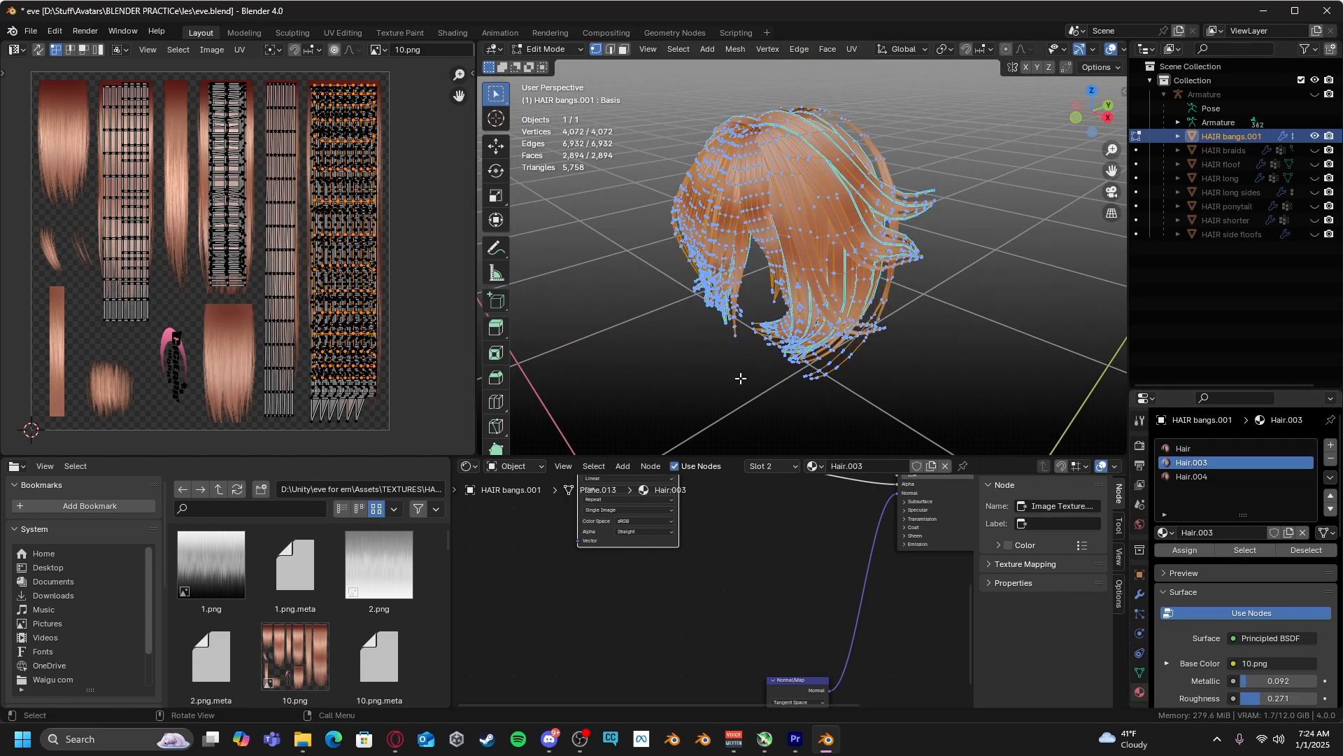
scroll(740, 378, "down", 2)
left_click(962, 336)
scroll(954, 320, "up", 1)
middle_click_drag(955, 320, 1002, 308, "shift")
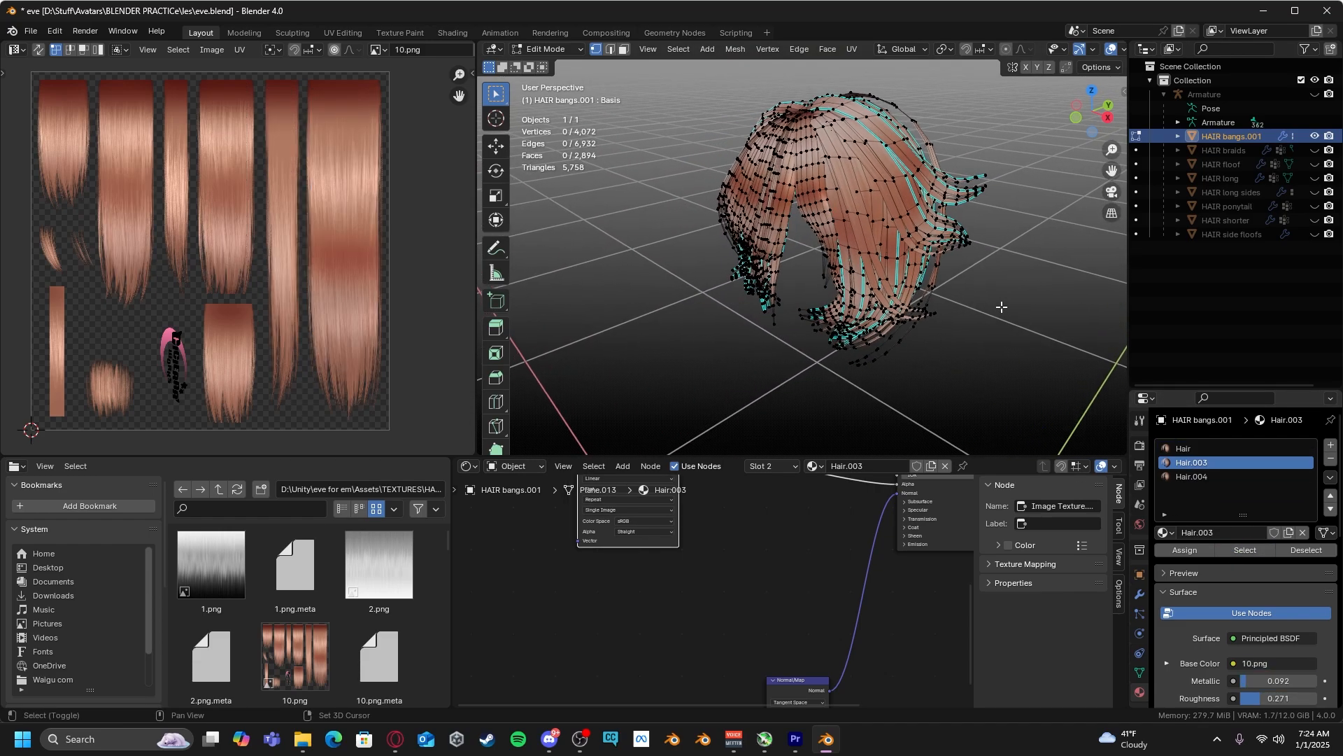
Make the Hair material slot active and return to Object Mode to inspect the hair from above
left_click(1208, 450)
middle_click_drag(846, 259, 810, 276)
scroll(860, 248, "up", 2)
key("Tab")
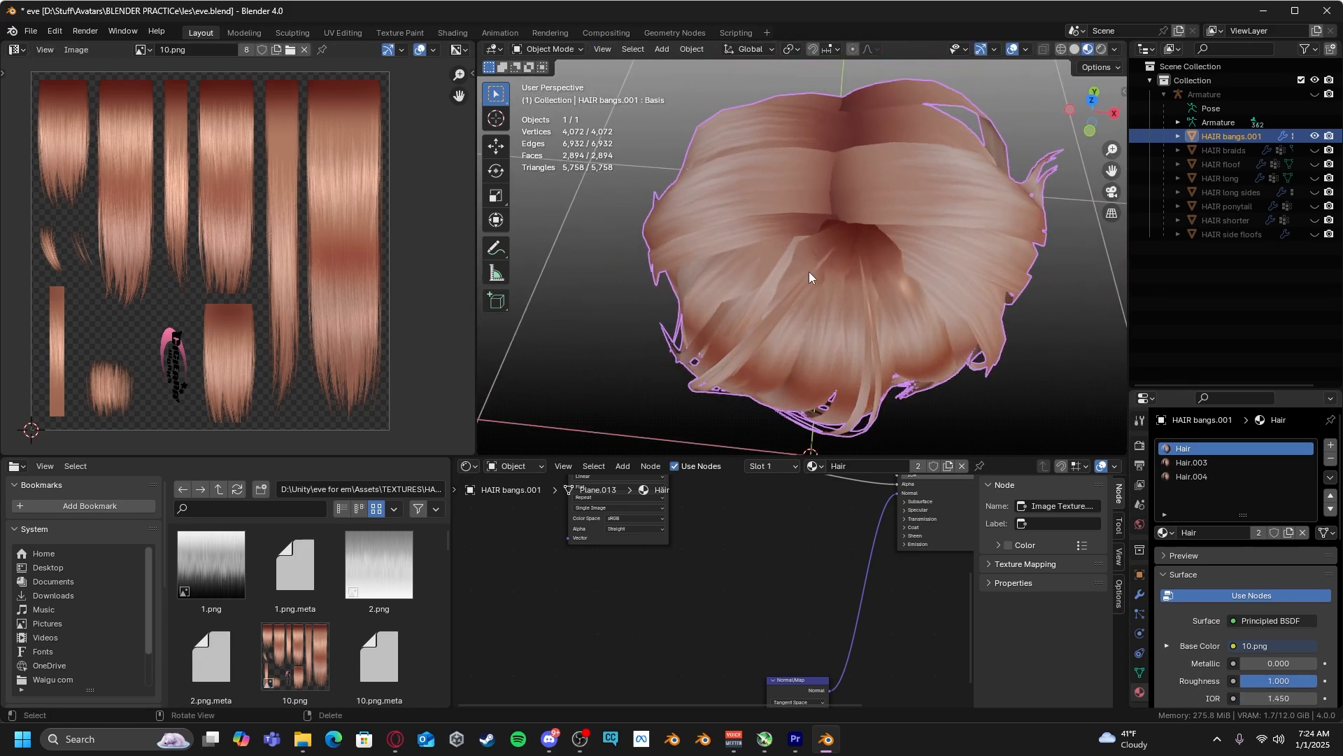
middle_click_drag(855, 216, 844, 287)
Return to Edit Mode and select all geometry linked to one vertex of the wide side strand
key("Tab")
scroll(795, 267, "up", 6)
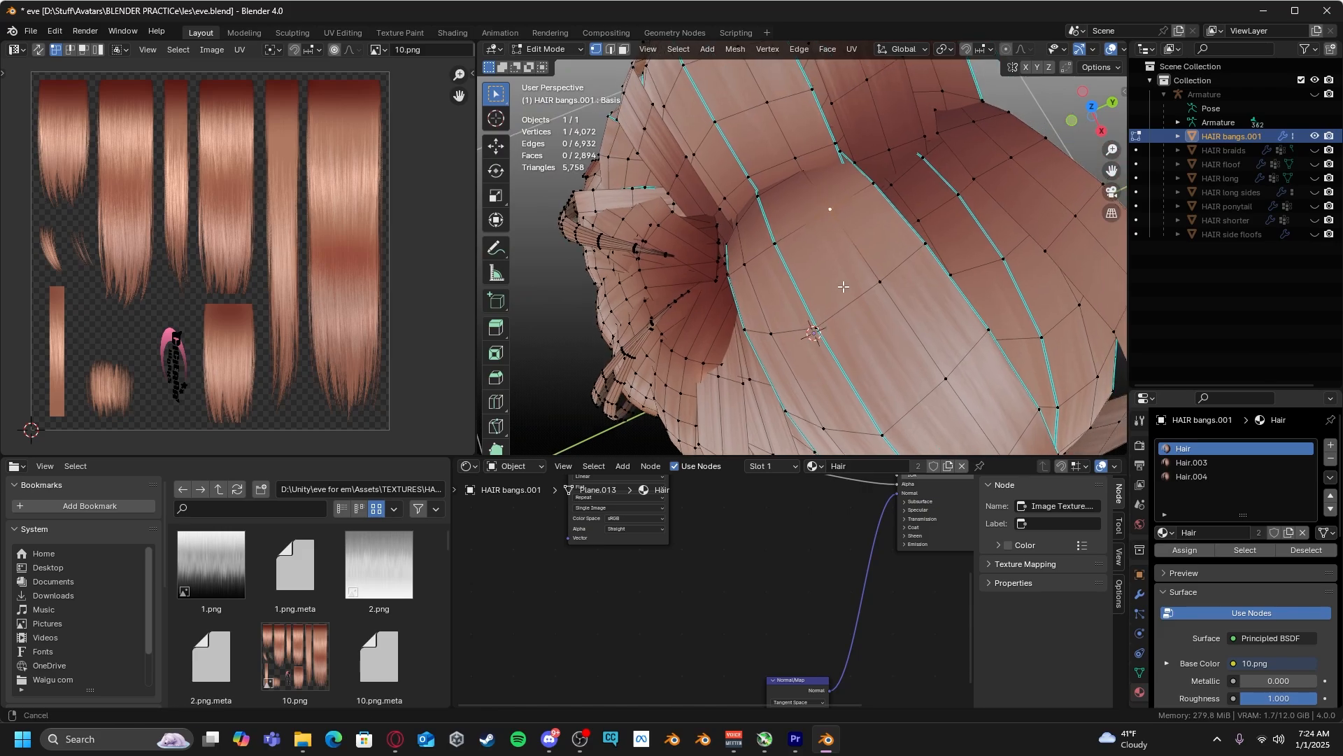
key("ctrl+l")
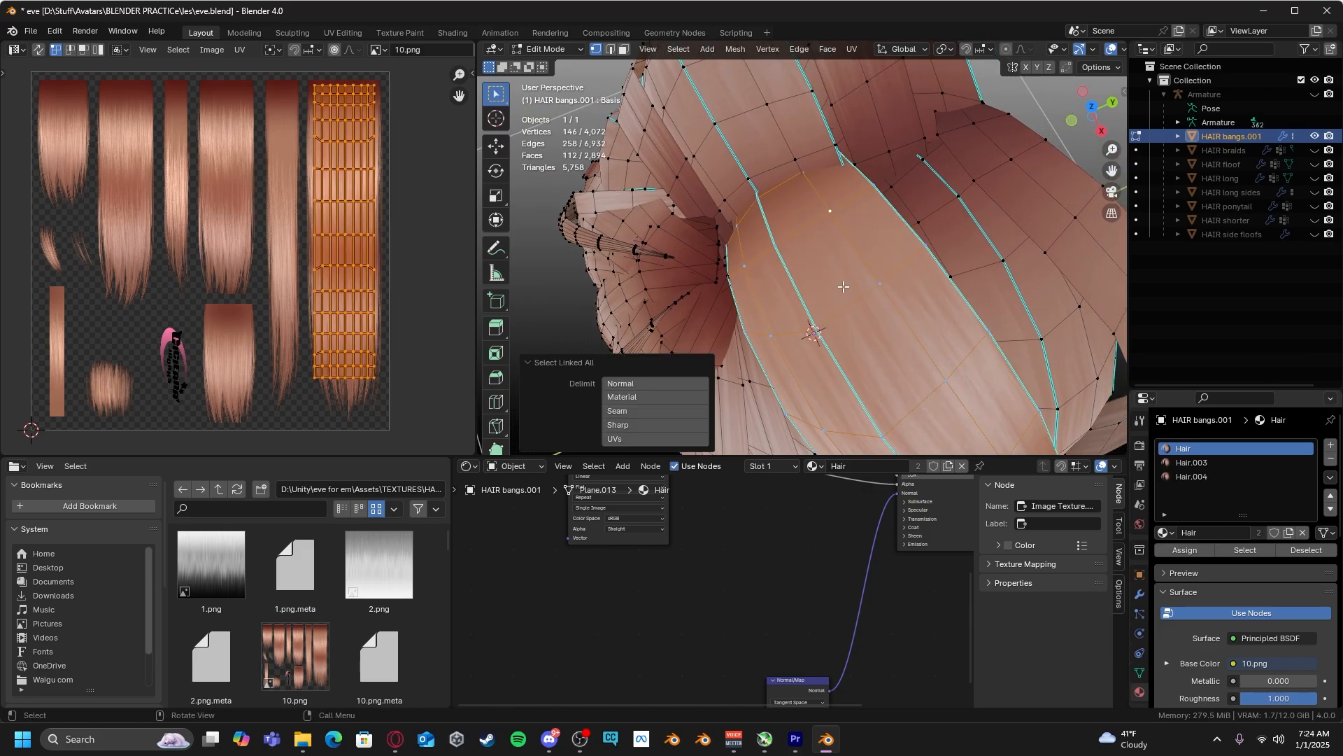
scroll(849, 242, "down", 5)
middle_click_drag(850, 241, 582, 326)
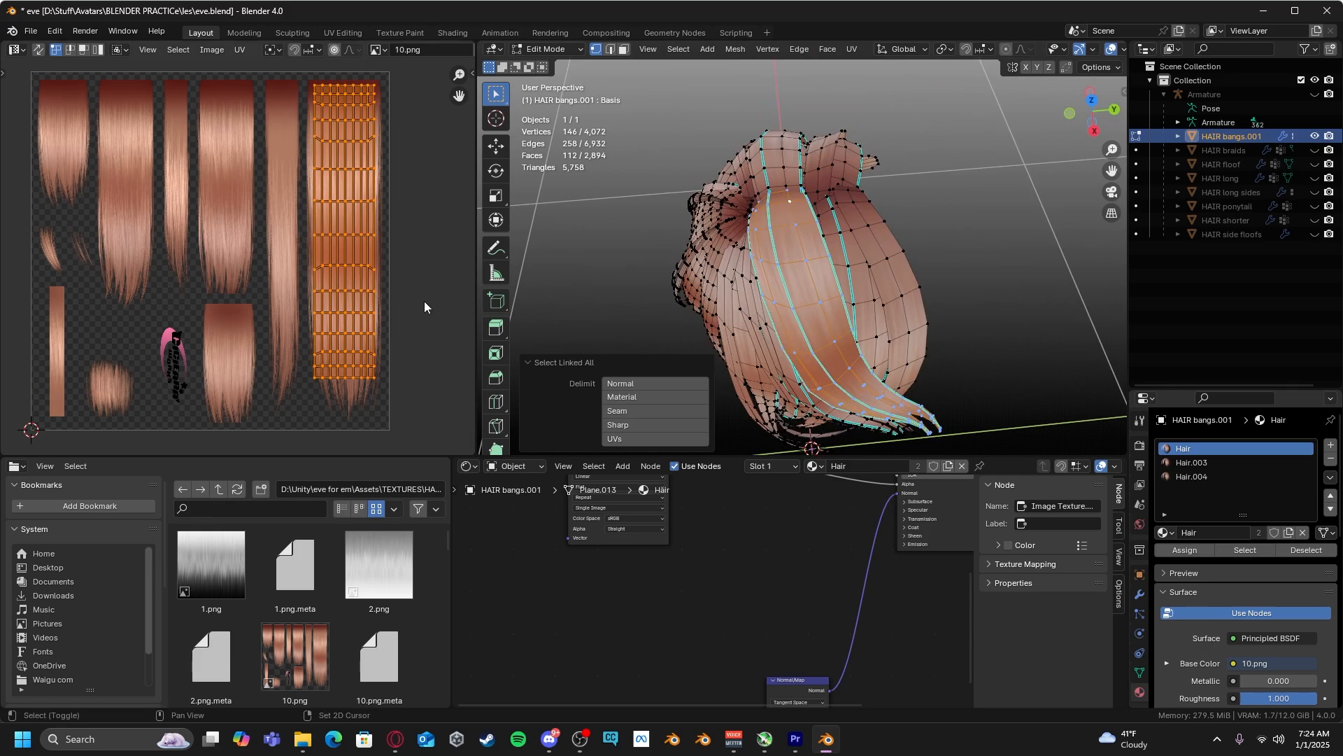
Rotate the selected strand's UVs by 180 degrees
middle_click_drag(424, 301, 406, 310, "shift")
type("r")
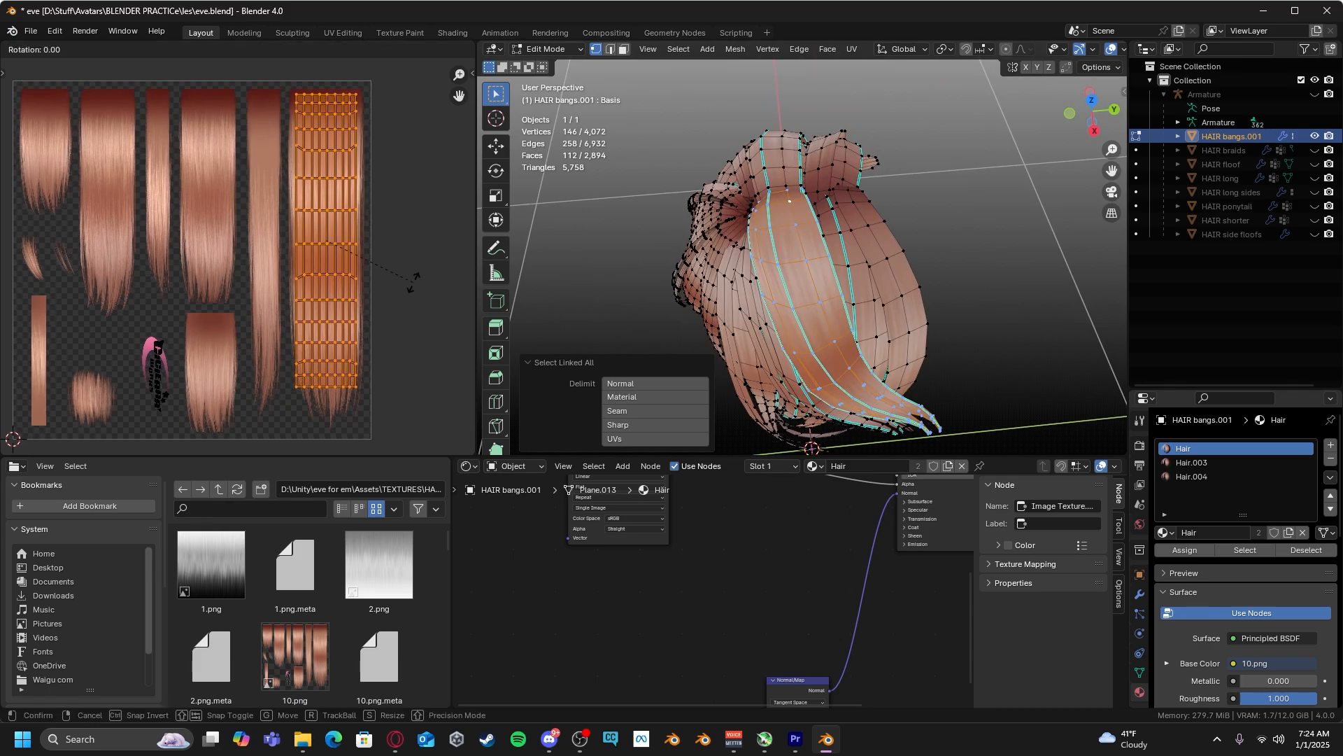
type("180")
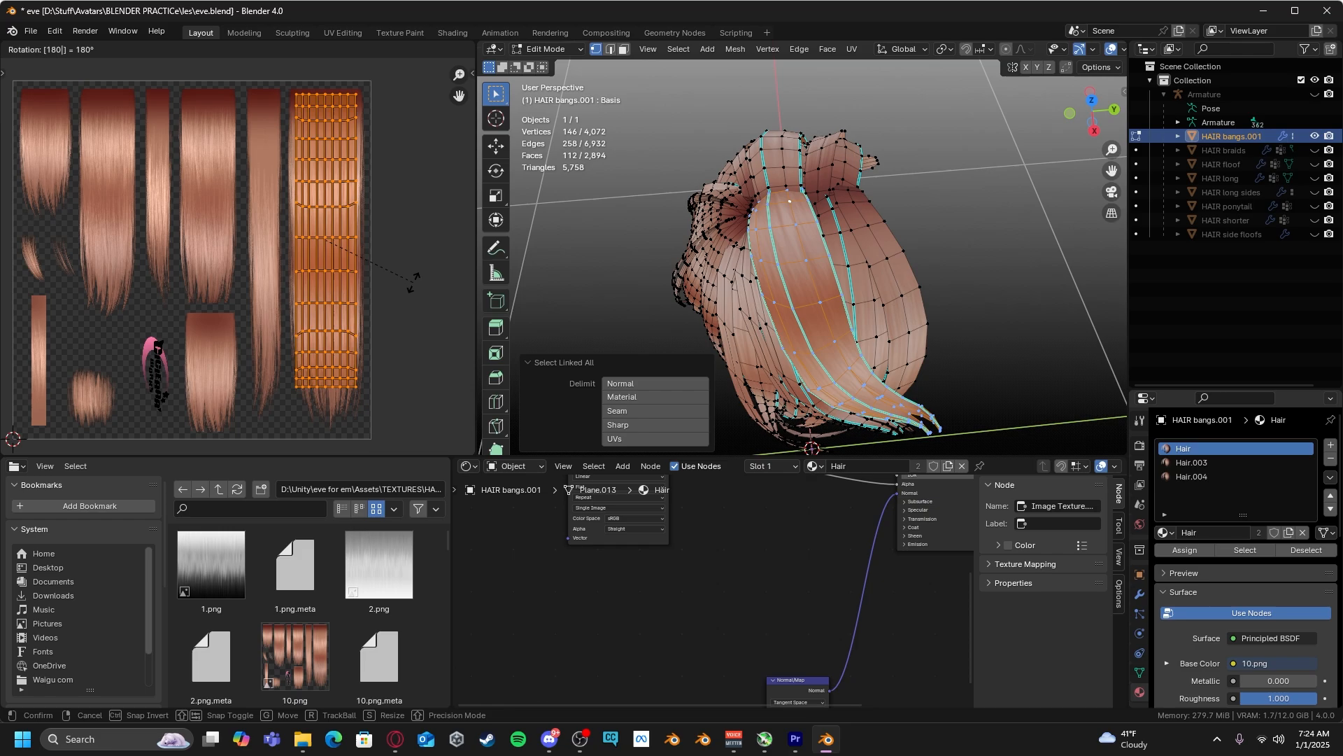
key("Return")
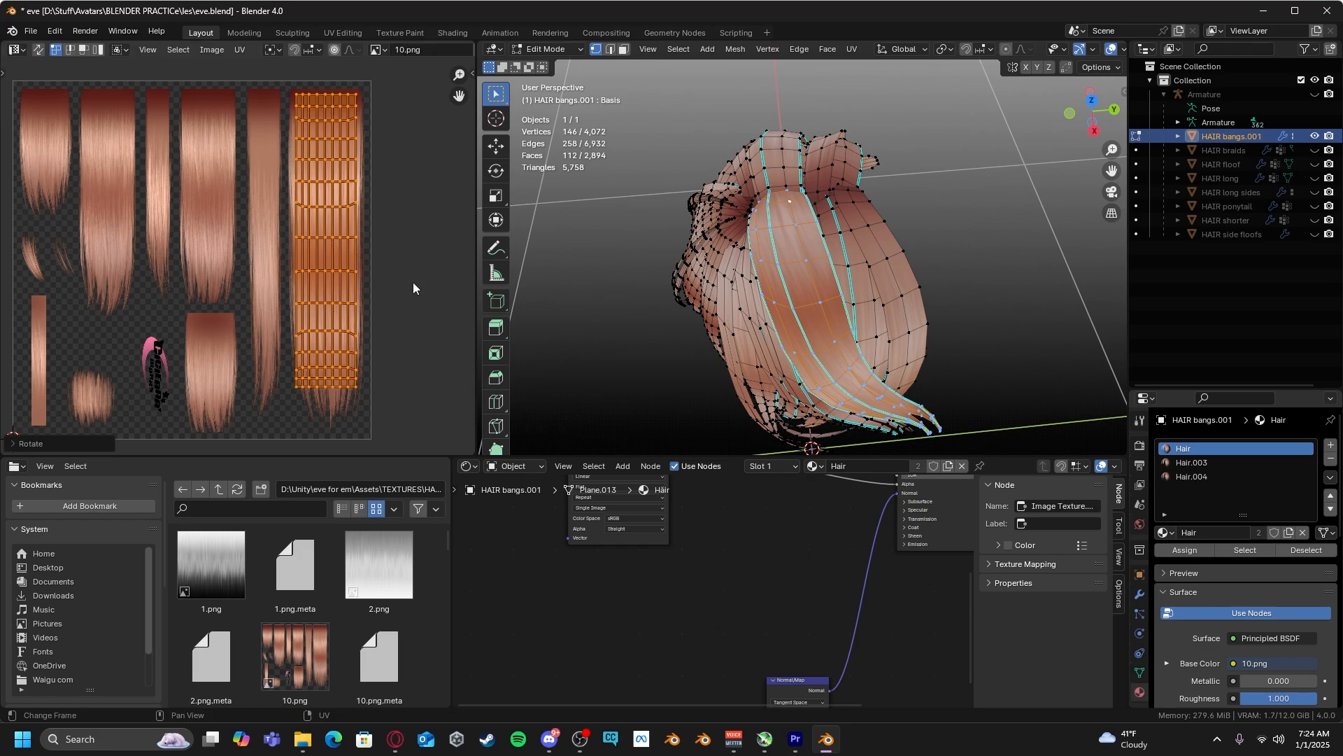
Set the angle of the UV rotation to 0 degrees
left_click(14, 443)
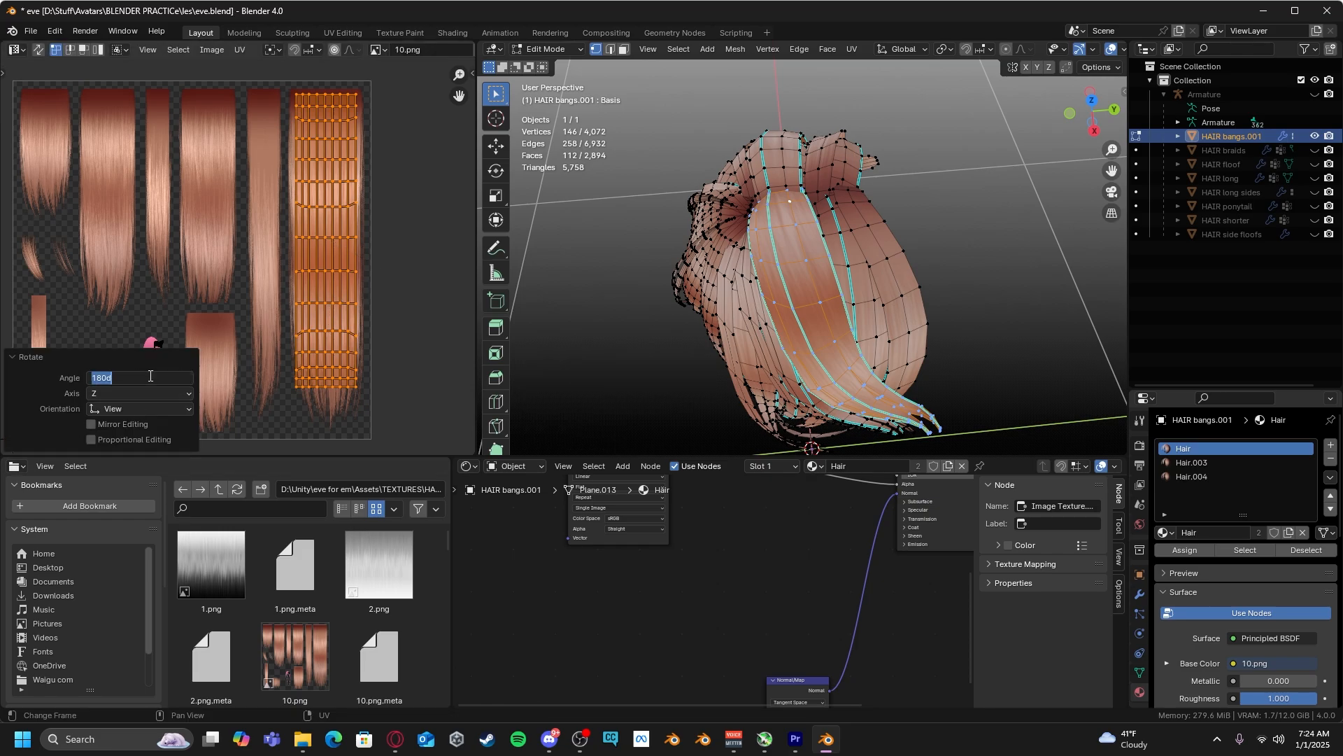
key("Return")
scroll(497, 308, "down", 3)
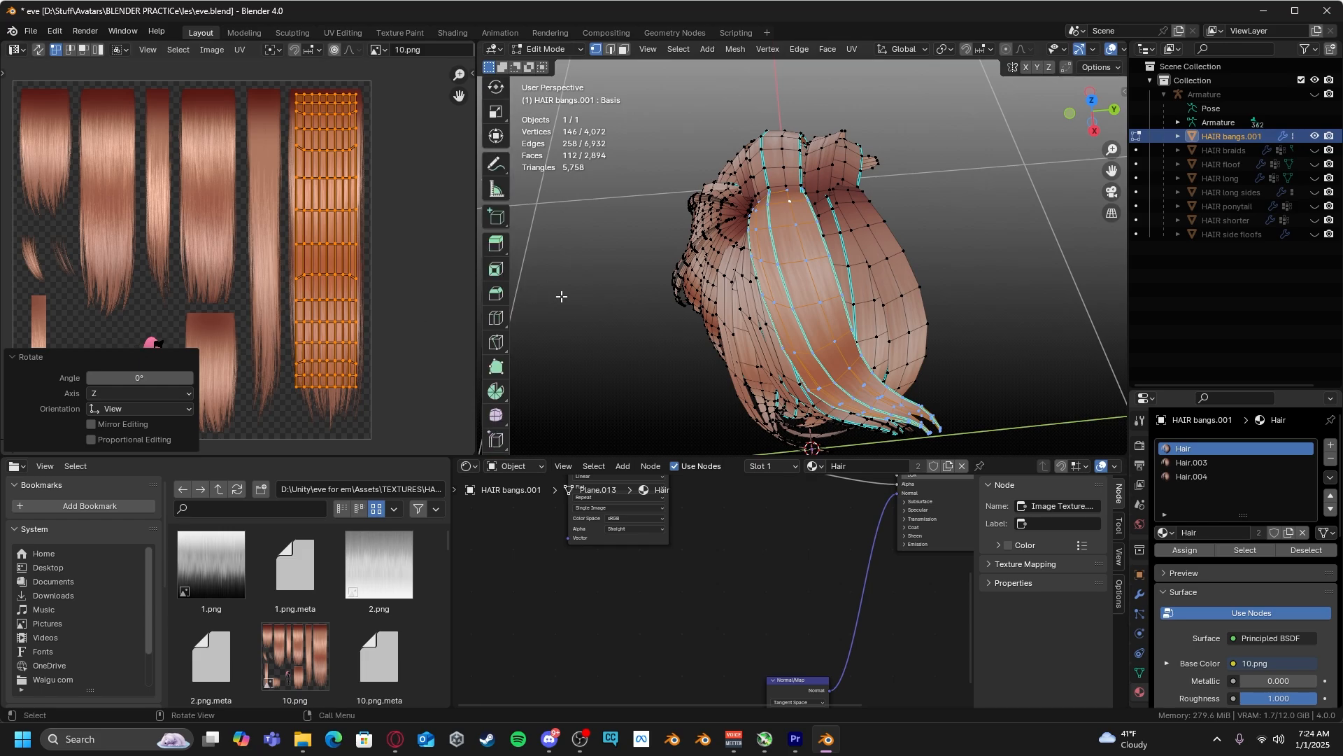
Select the entire hair mesh again and widen the UV editor further
key("alt+a")
middle_click_drag(569, 297, 676, 259)
key("a")
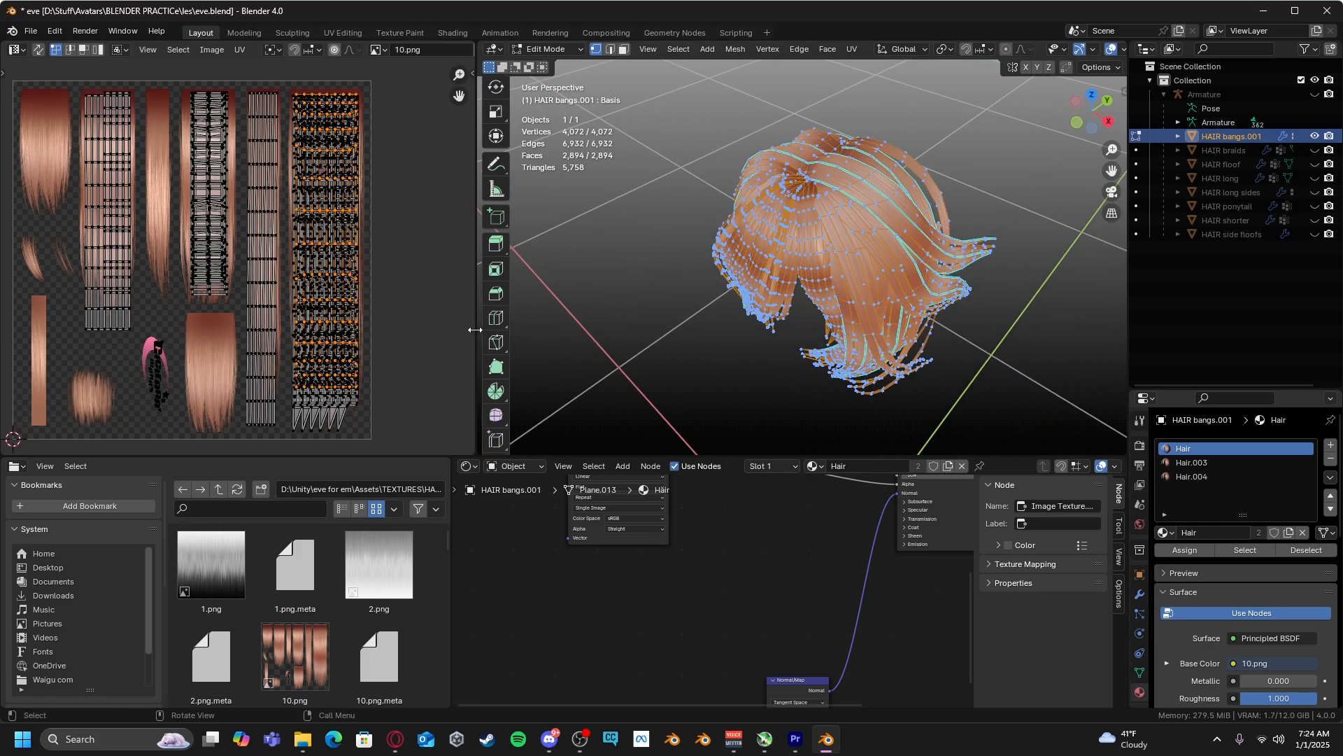
left_click_drag(475, 330, 624, 333)
middle_click_drag(3, 84, 132, 127)
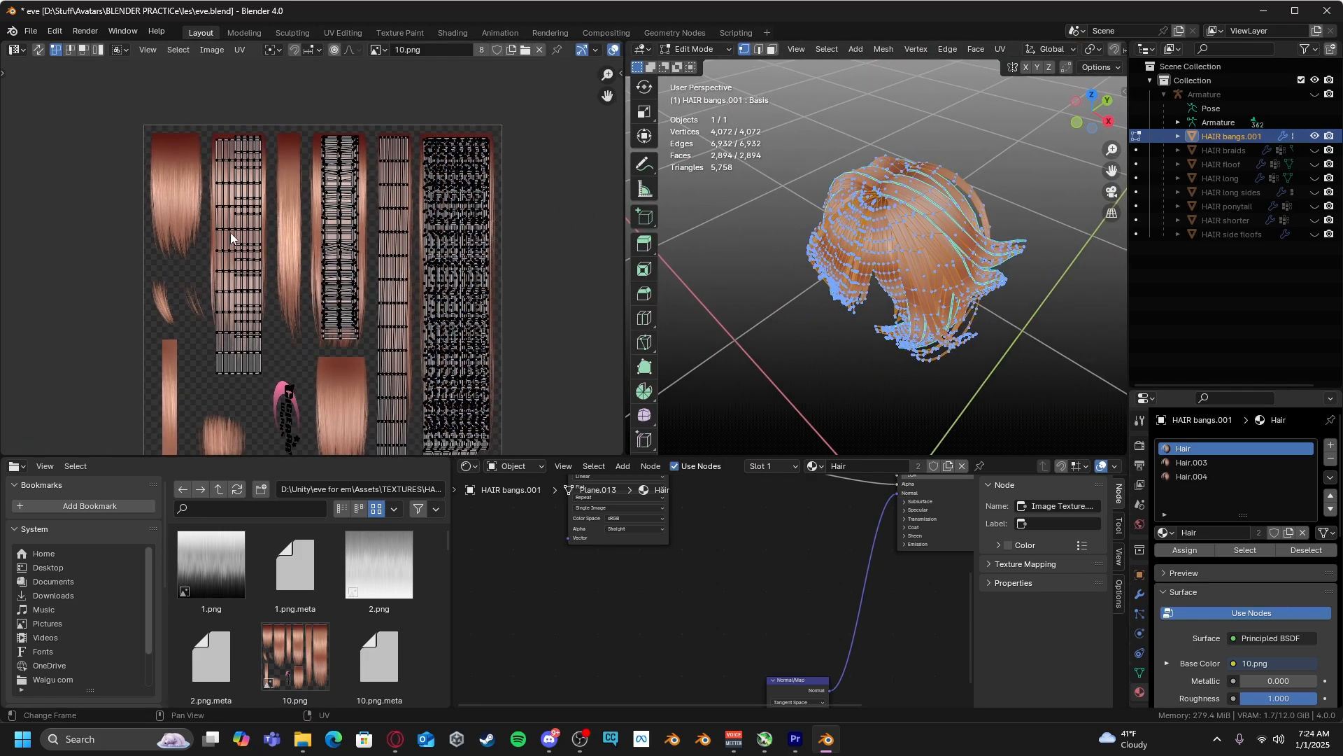
Try moving one linked UV island from the second strand texture toward the third, and undo the move
key("l")
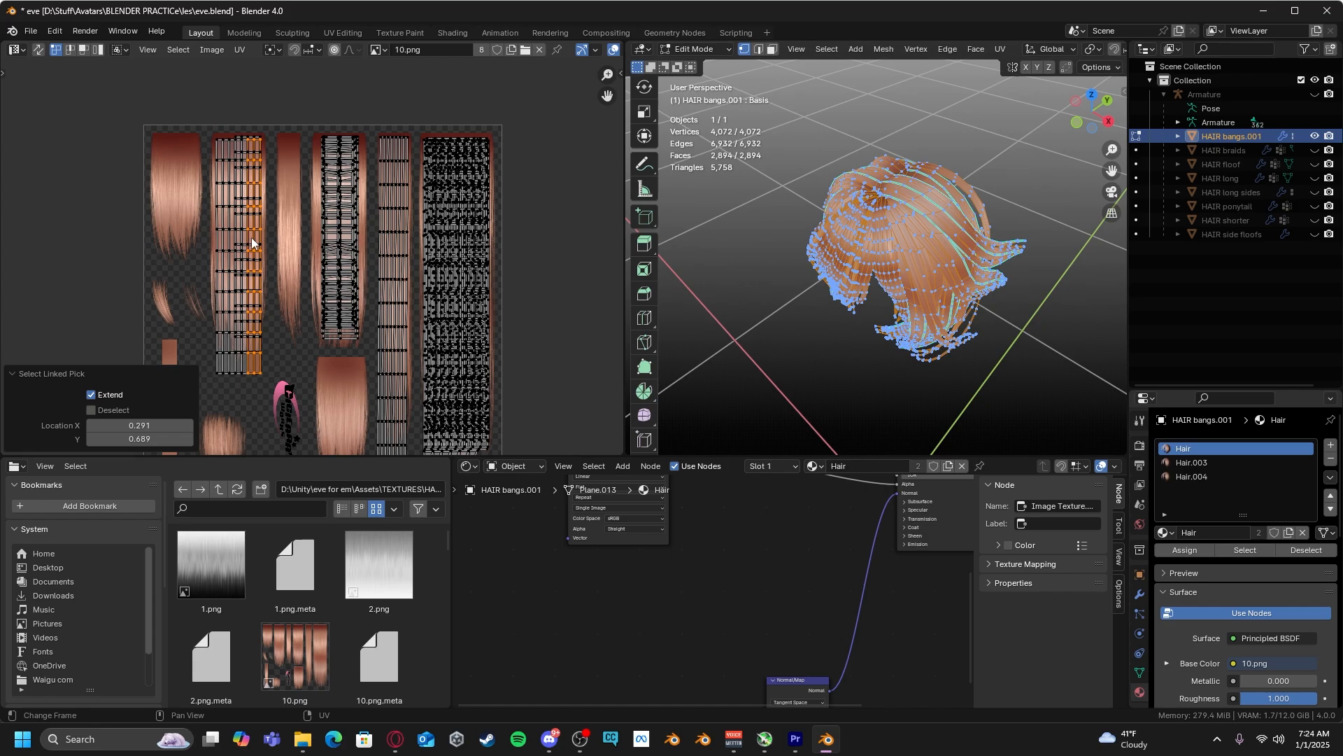
key("g")
left_click(273, 238)
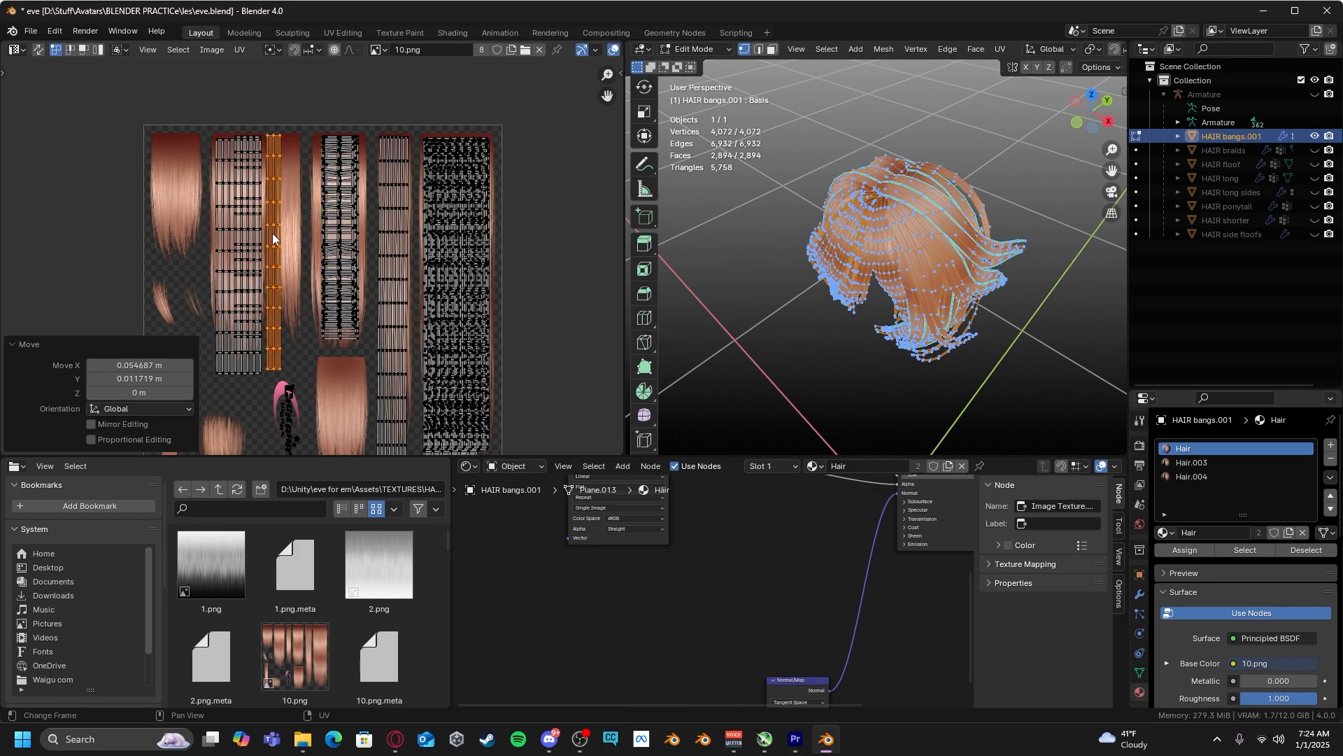
key("ctrl+z")
Try moving all UV islands off the second strand texture, undo the move and clear the UV selection
left_click_drag(116, 111, 295, 385)
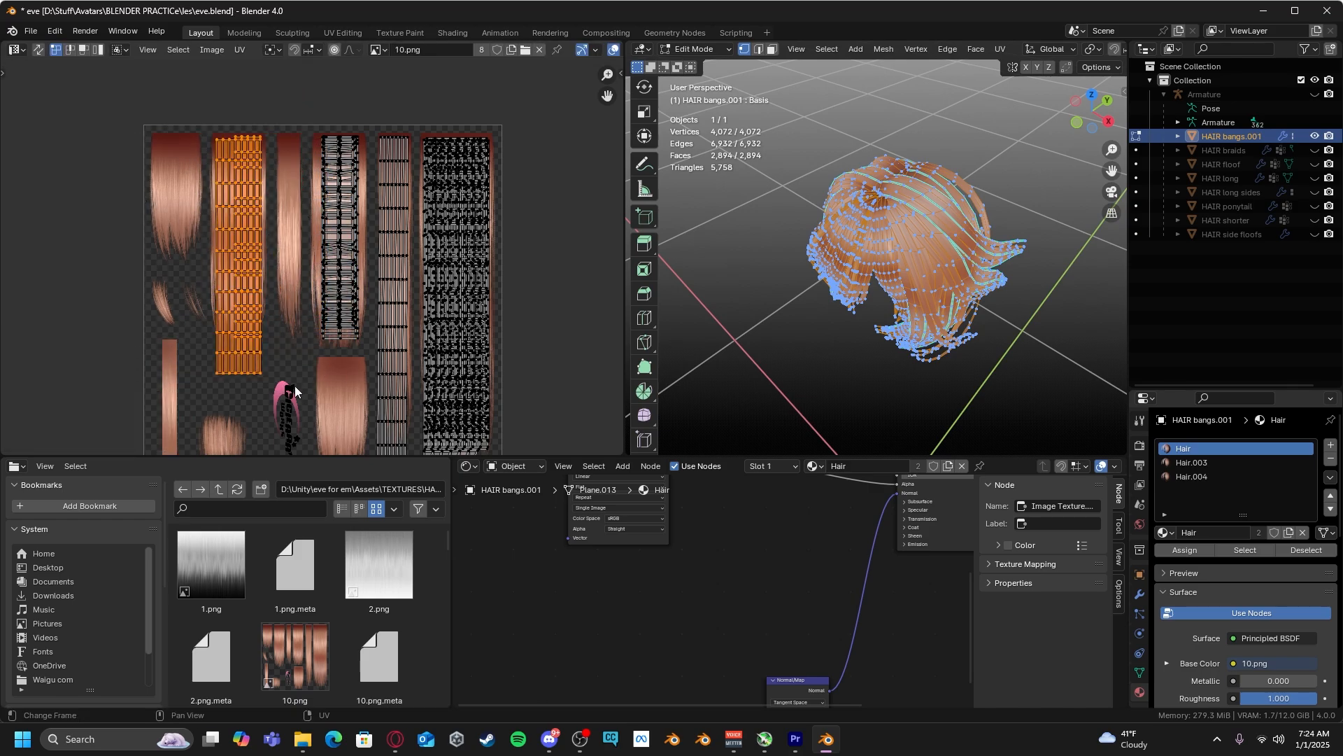
key("g")
left_click(309, 344)
key("ctrl+z")
middle_click_drag(300, 345, 214, 342)
left_click(502, 343)
middle_click_drag(471, 340, 499, 292)
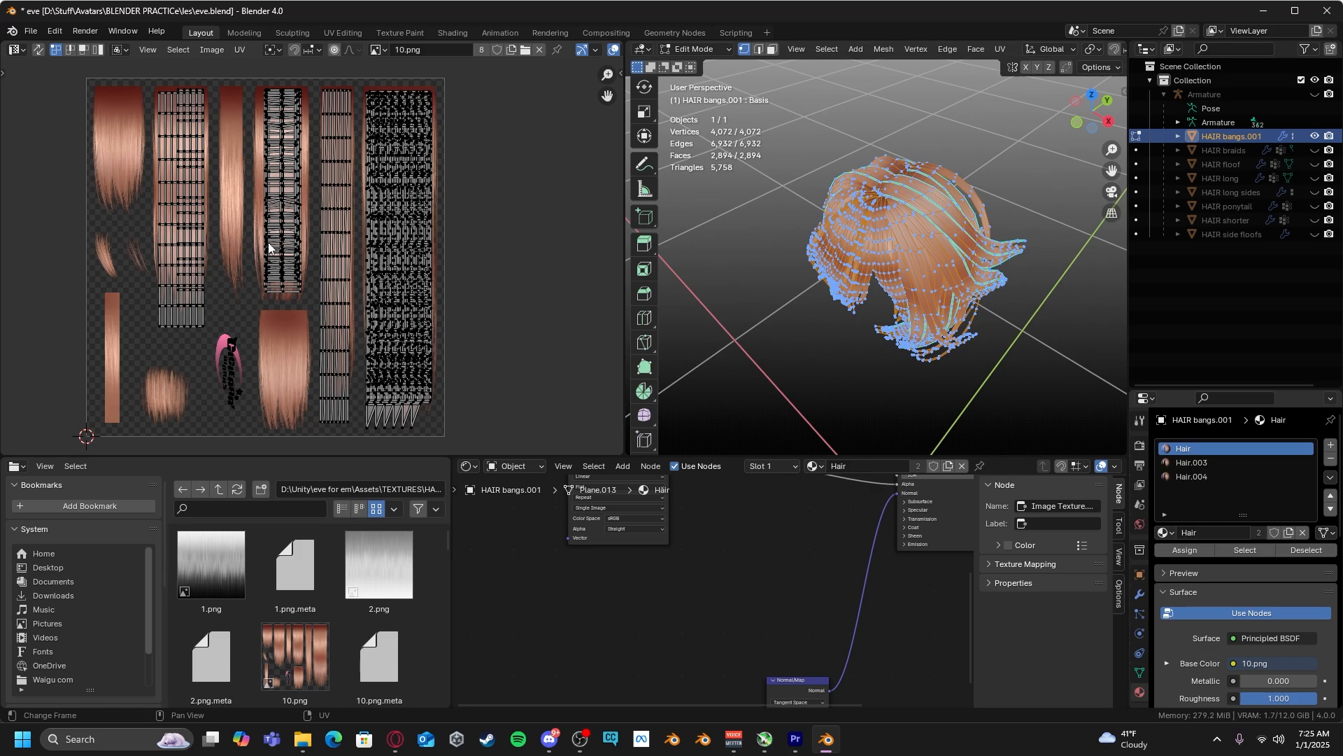
middle_click_drag(269, 243, 298, 245)
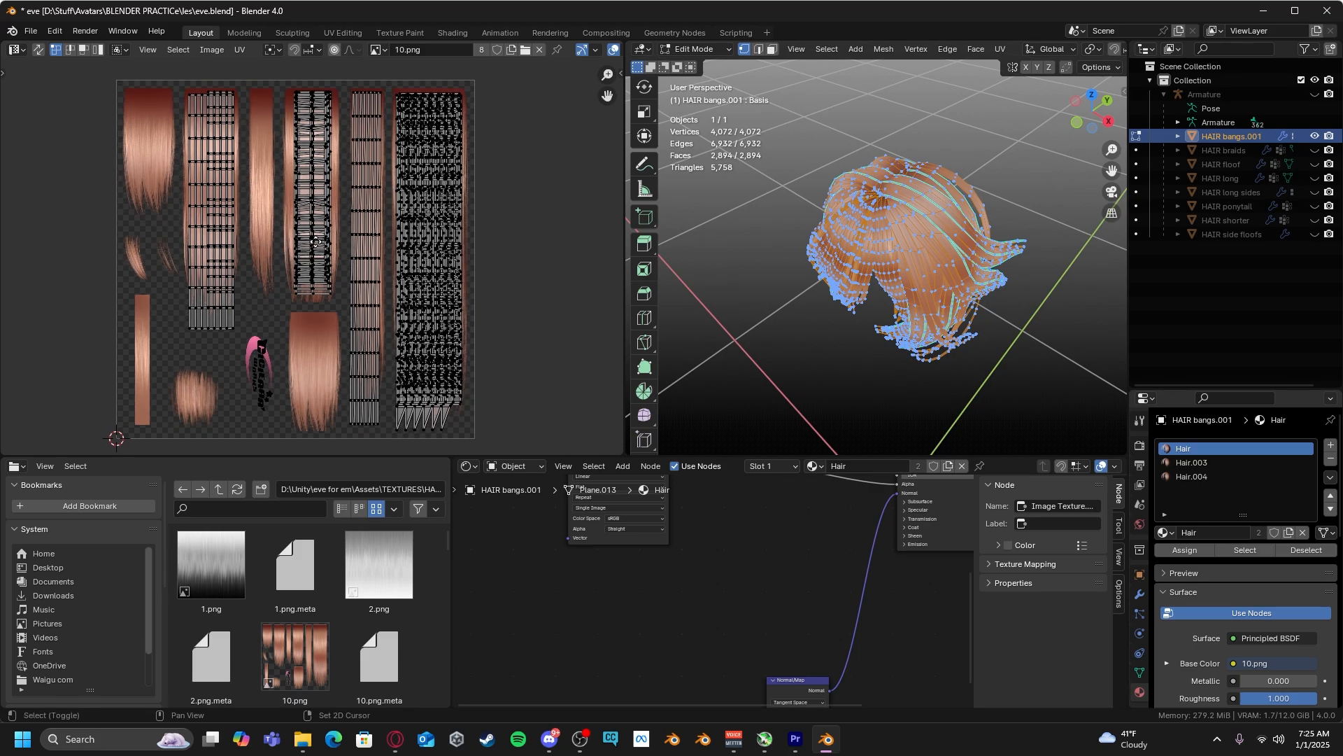
Select the UV islands on the second strand texture, try widening them along X, and undo the scaling
scroll(308, 252, "down", 2)
left_click_drag(185, 125, 284, 321)
scroll(306, 317, "up", 3)
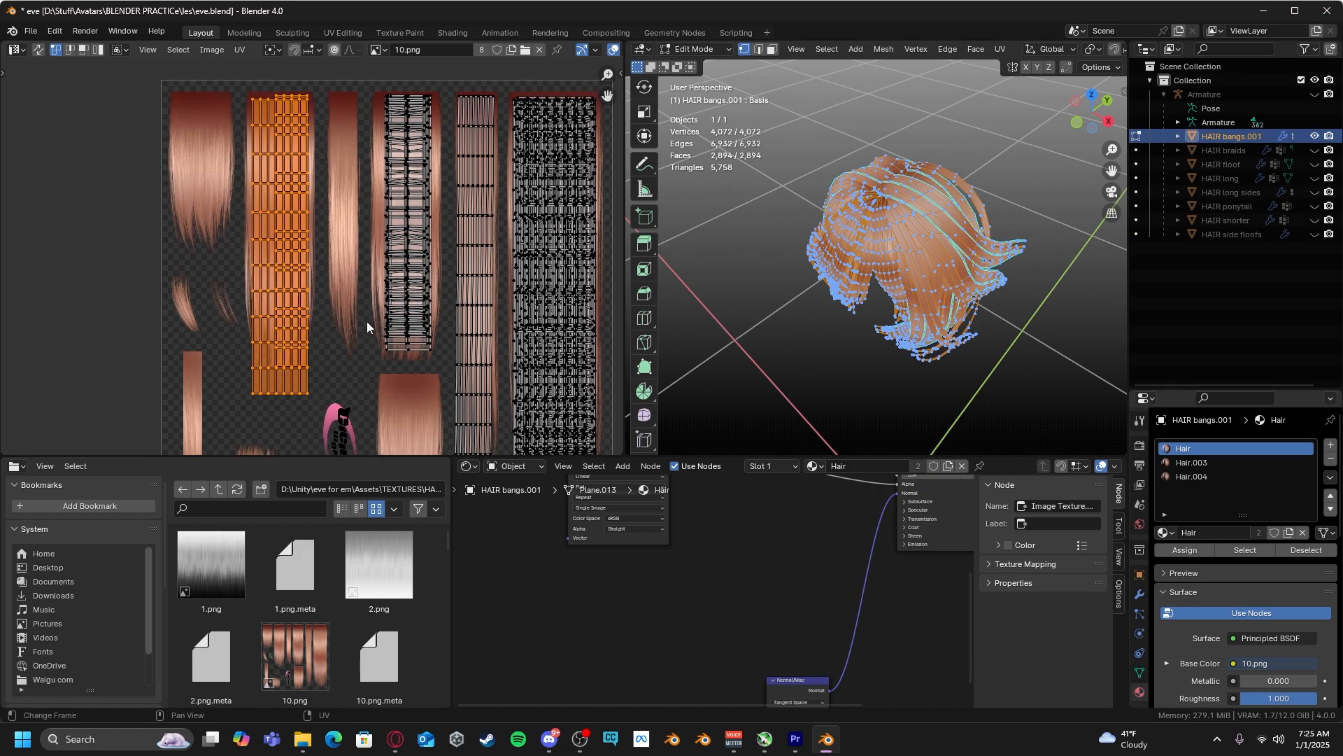
key("s")
key("x")
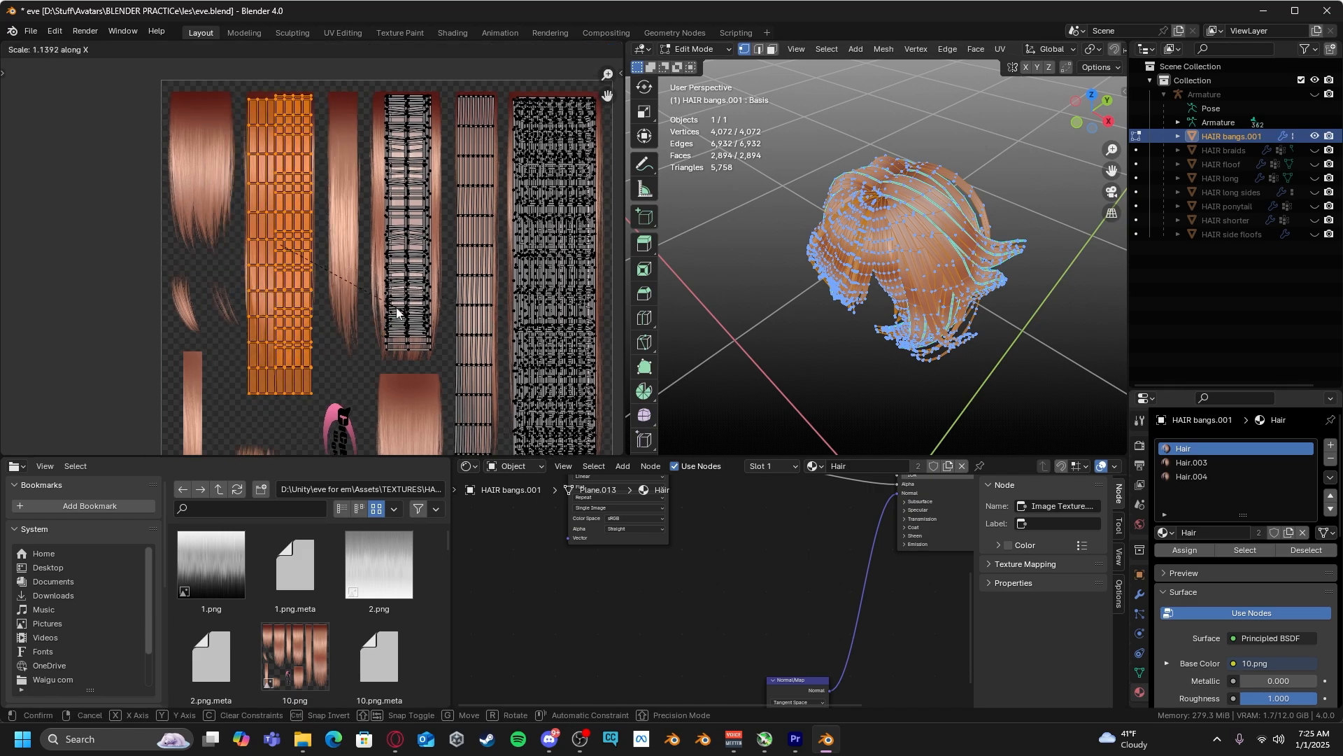
left_click(397, 309)
key("ctrl+z")
Try scaling the selected UV islands to 0.791 along Y, and undo the scaling
key("s")
key("y")
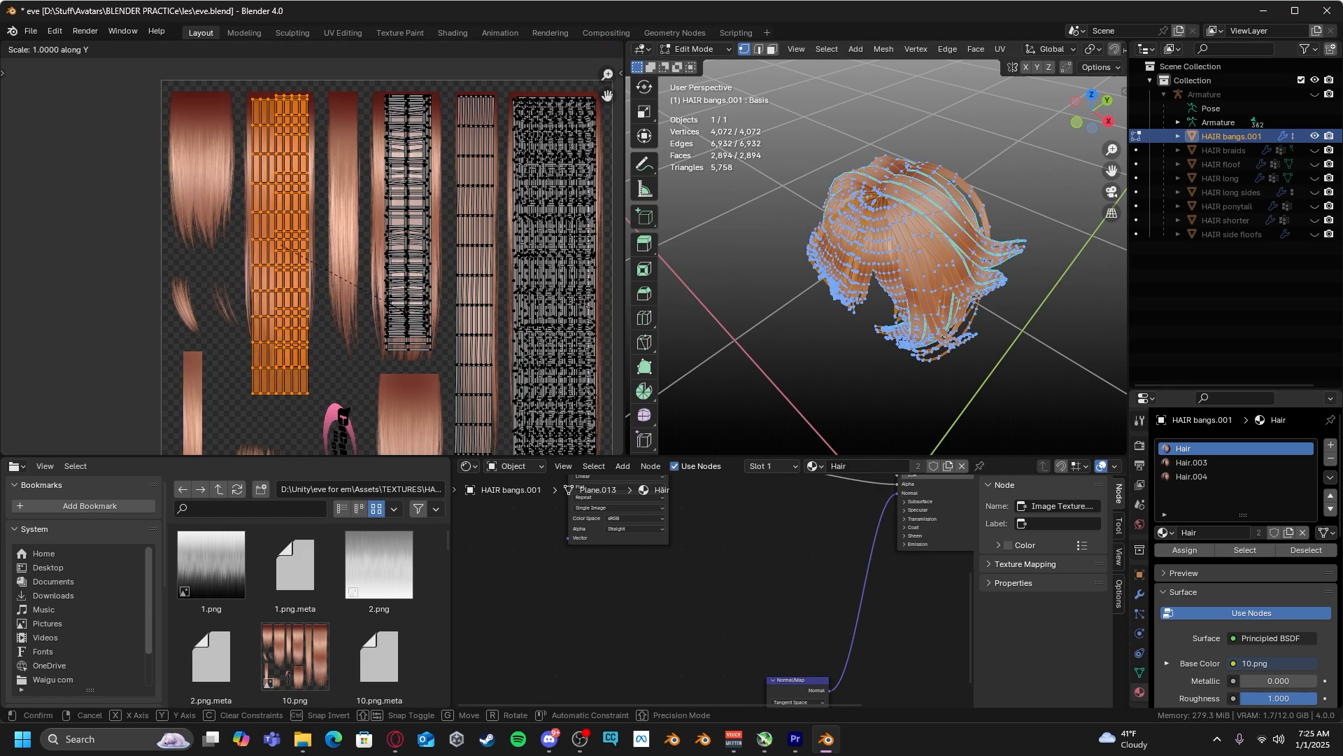
left_click(373, 292)
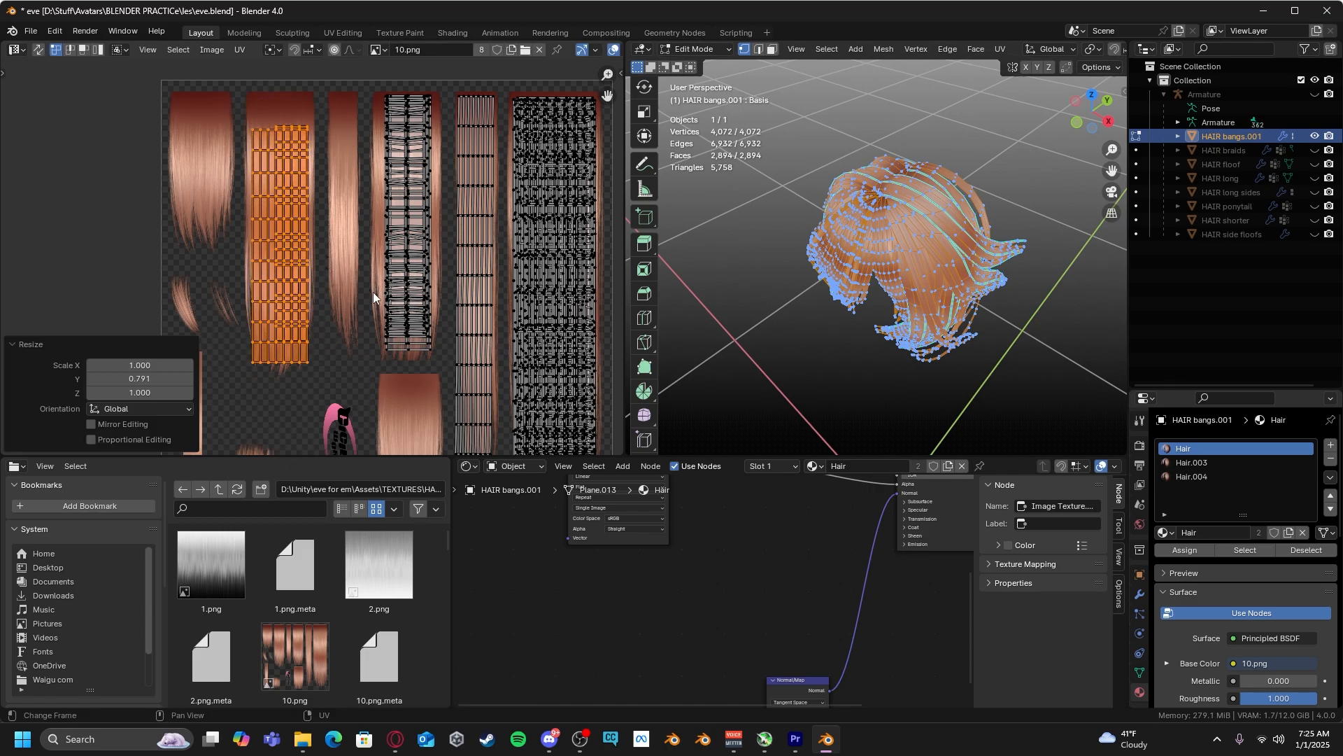
key("ctrl+z")
scroll(326, 300, "down", 1)
middle_click_drag(326, 300, 308, 271)
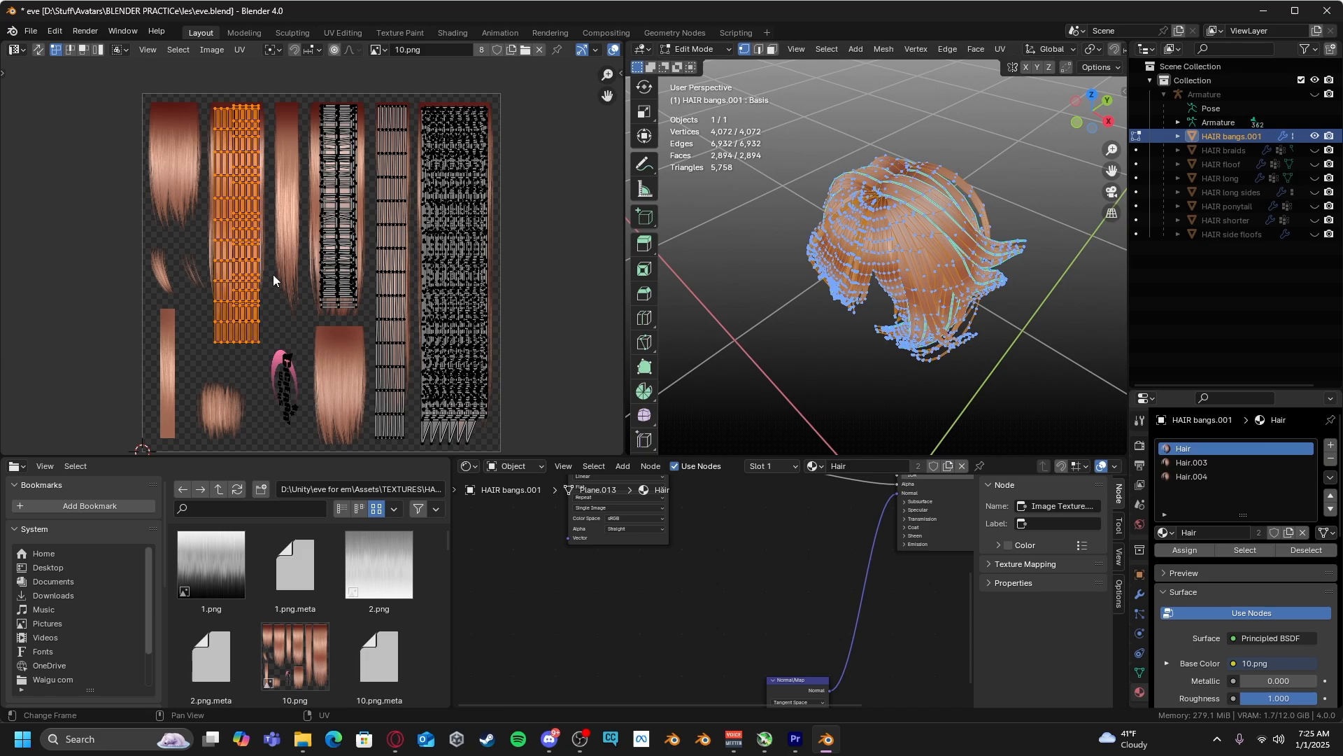
Leave Edit Mode, narrow the UV editor, and preview HAIR braids in place of HAIR bangs.001
key("Tab")
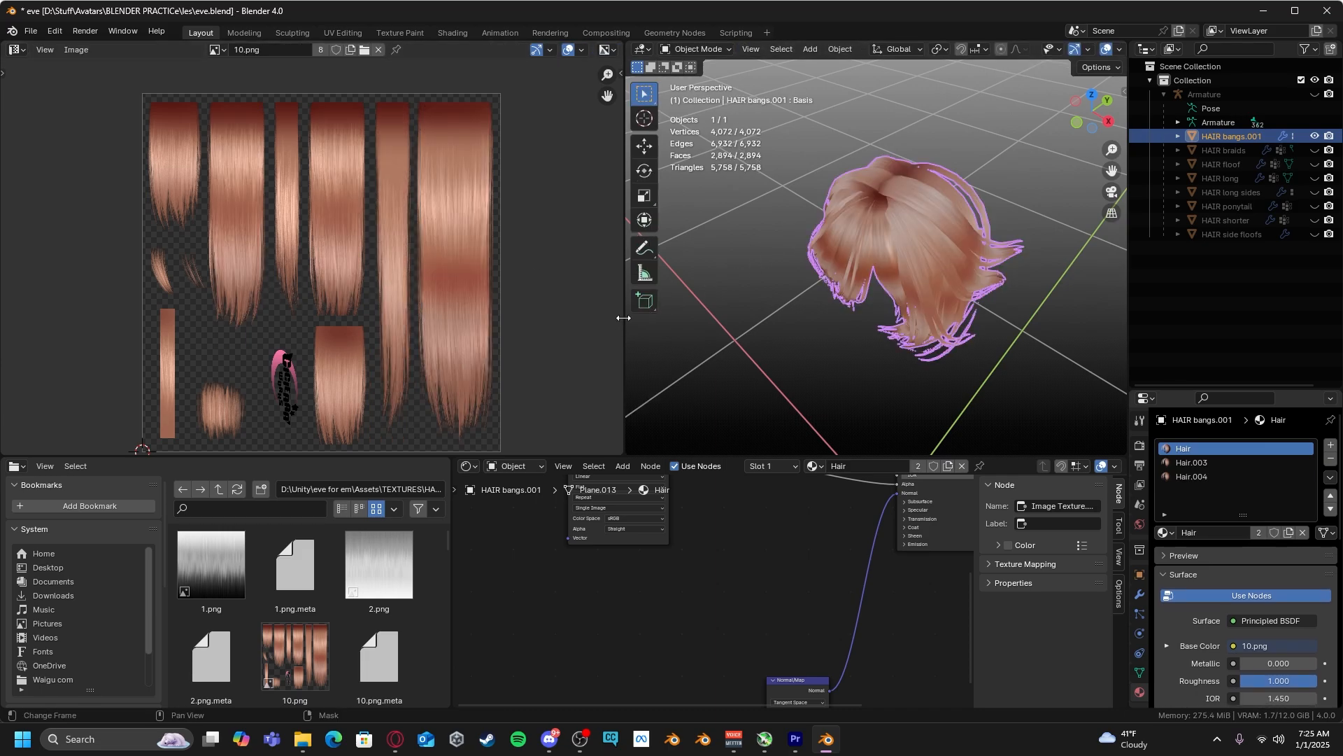
left_click_drag(621, 317, 457, 317)
left_click(1315, 150)
left_click(1315, 137)
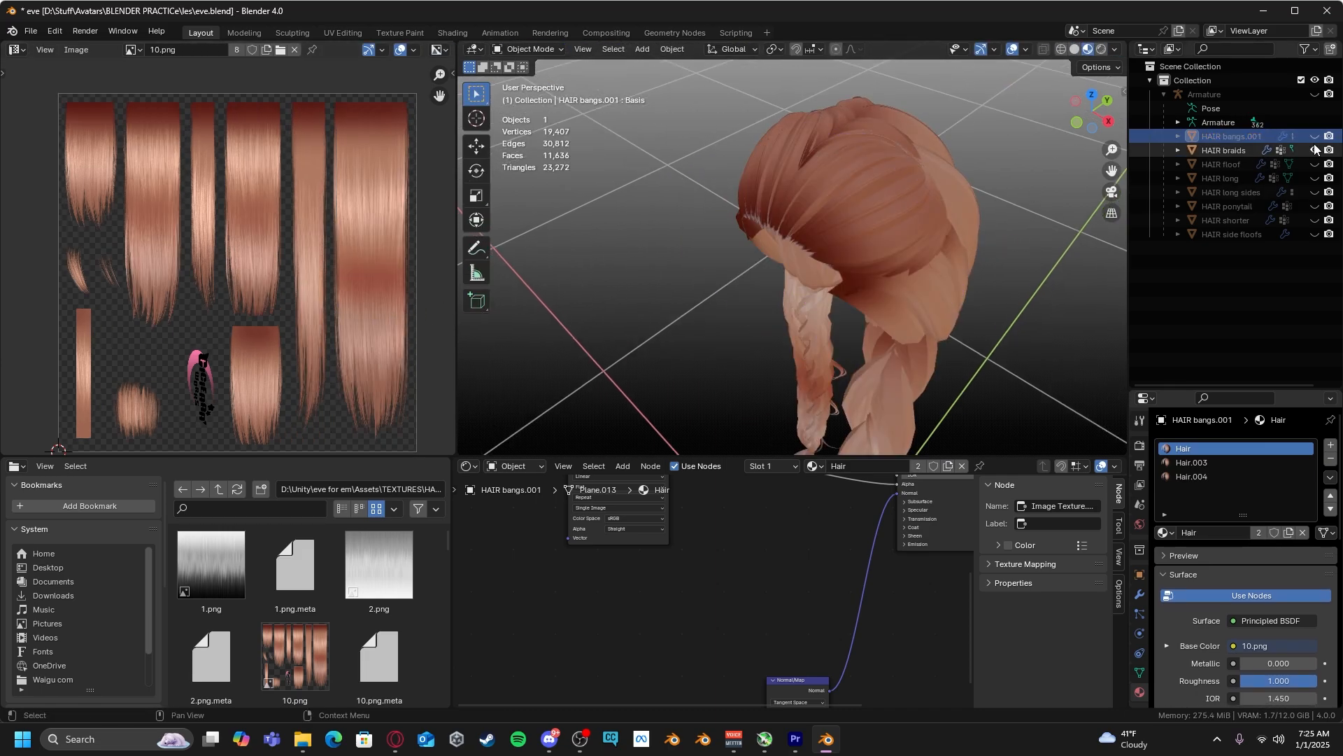
middle_click_drag(856, 178, 823, 159)
left_click(1316, 151)
left_click(1315, 137)
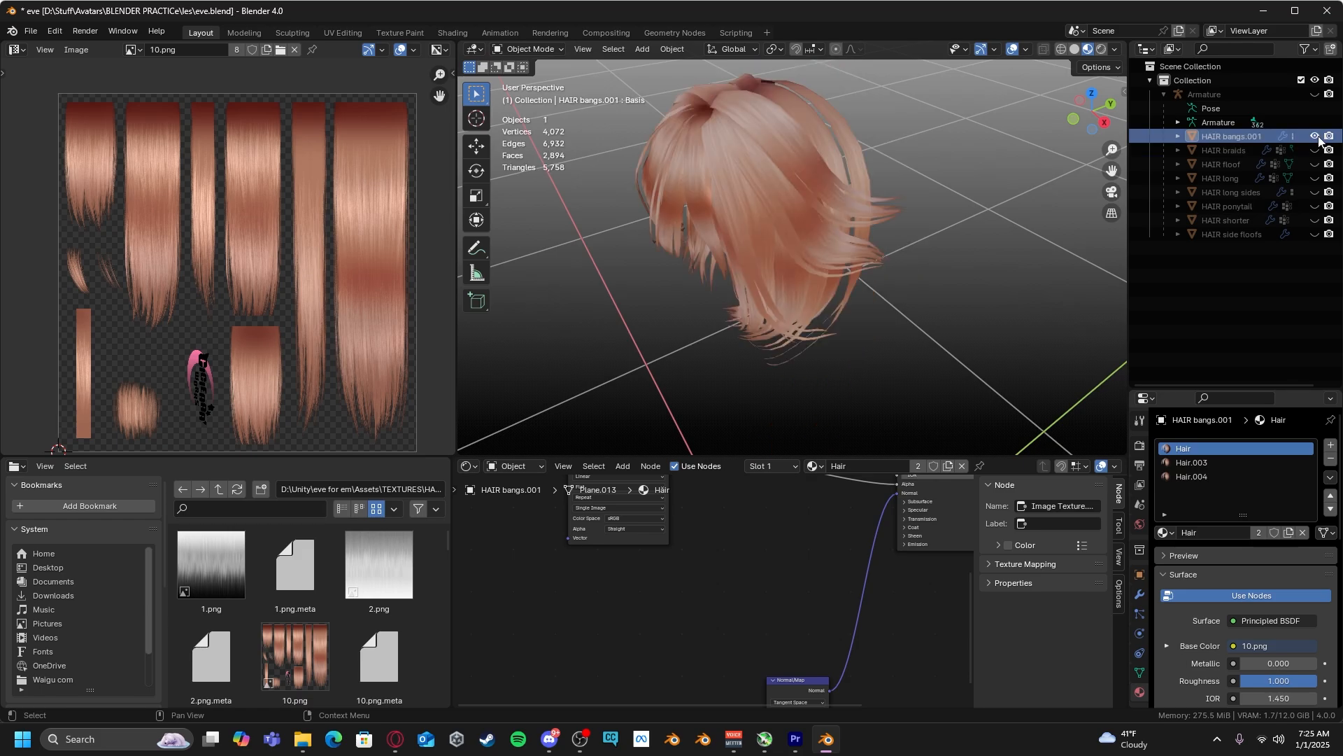
Hide HAIR bangs.001 and briefly preview HAIR floof
left_click(1315, 138)
left_click(1315, 165)
left_click(1315, 166)
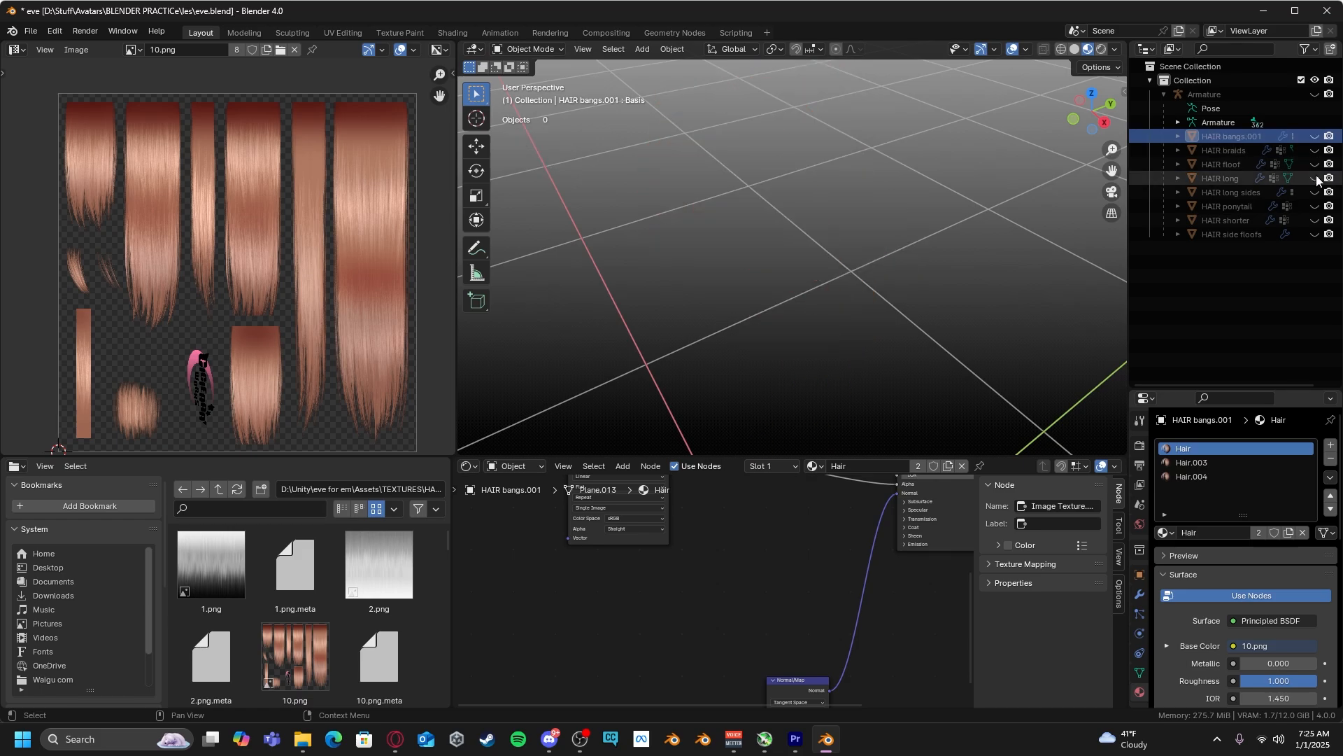
Show HAIR long, select it and enter Edit Mode
left_click(1315, 178)
mouse_move(804, 189)
middle_mouse_down()
mouse_move(689, 161)
mouse_move(749, 216)
mouse_move(848, 259)
mouse_move(775, 240)
mouse_move(805, 223)
mouse_move(868, 224)
mouse_move(918, 131)
mouse_move(868, 283)
mouse_move(820, 243)
mouse_move(828, 199)
middle_mouse_up()
scroll(804, 222, "up", 4)
left_click(829, 203)
key("Tab")
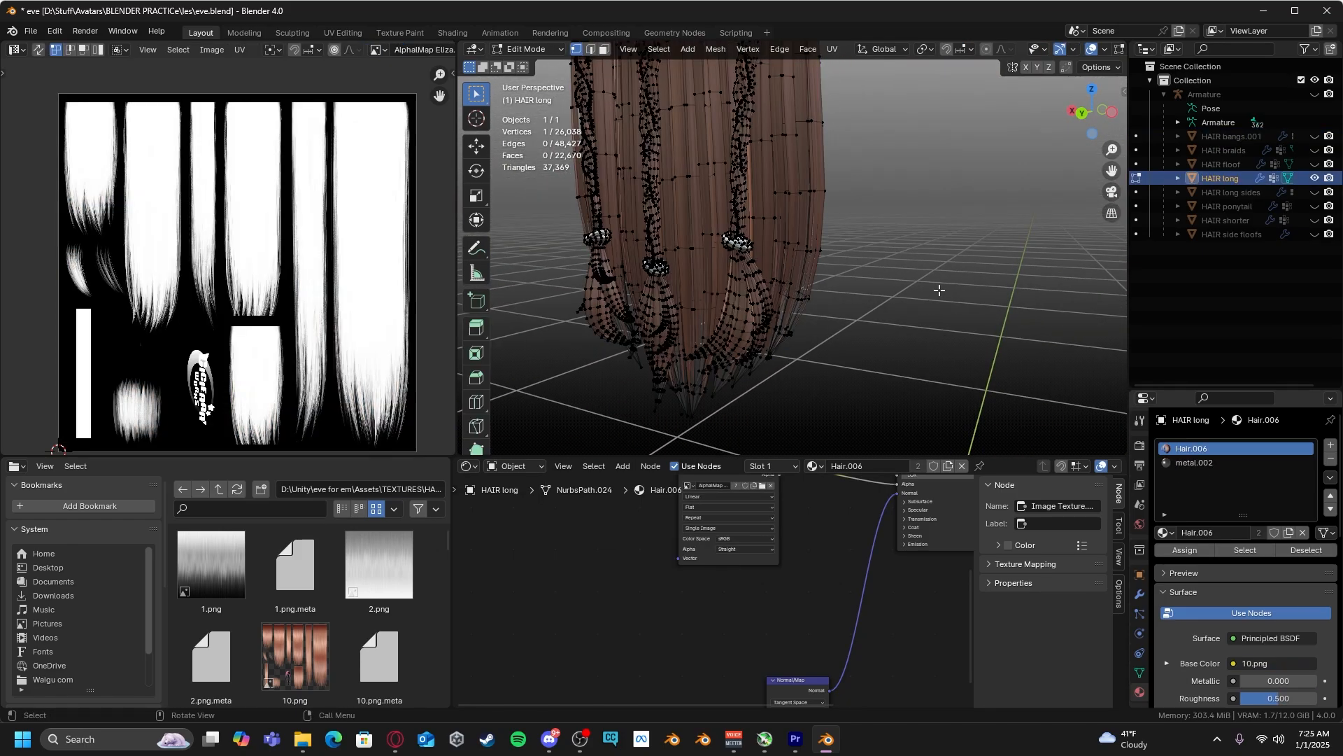
Select the HAIR long geometry assigned to Hair.006 to inspect its UV layout, and hide the object again
left_click(1246, 550)
middle_click_drag(788, 319, 830, 250)
middle_click_drag(750, 256, 855, 320)
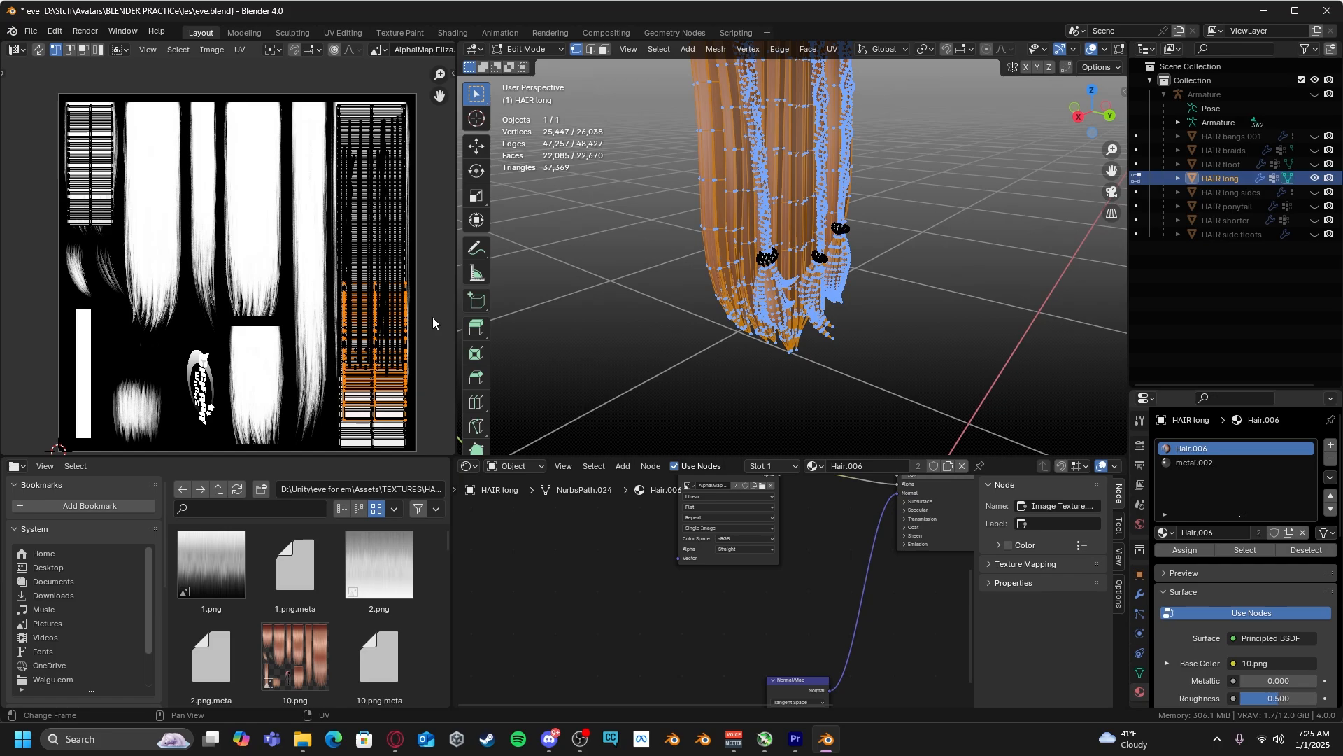
key("Tab")
middle_click_drag(559, 280, 779, 313)
left_click(1314, 180)
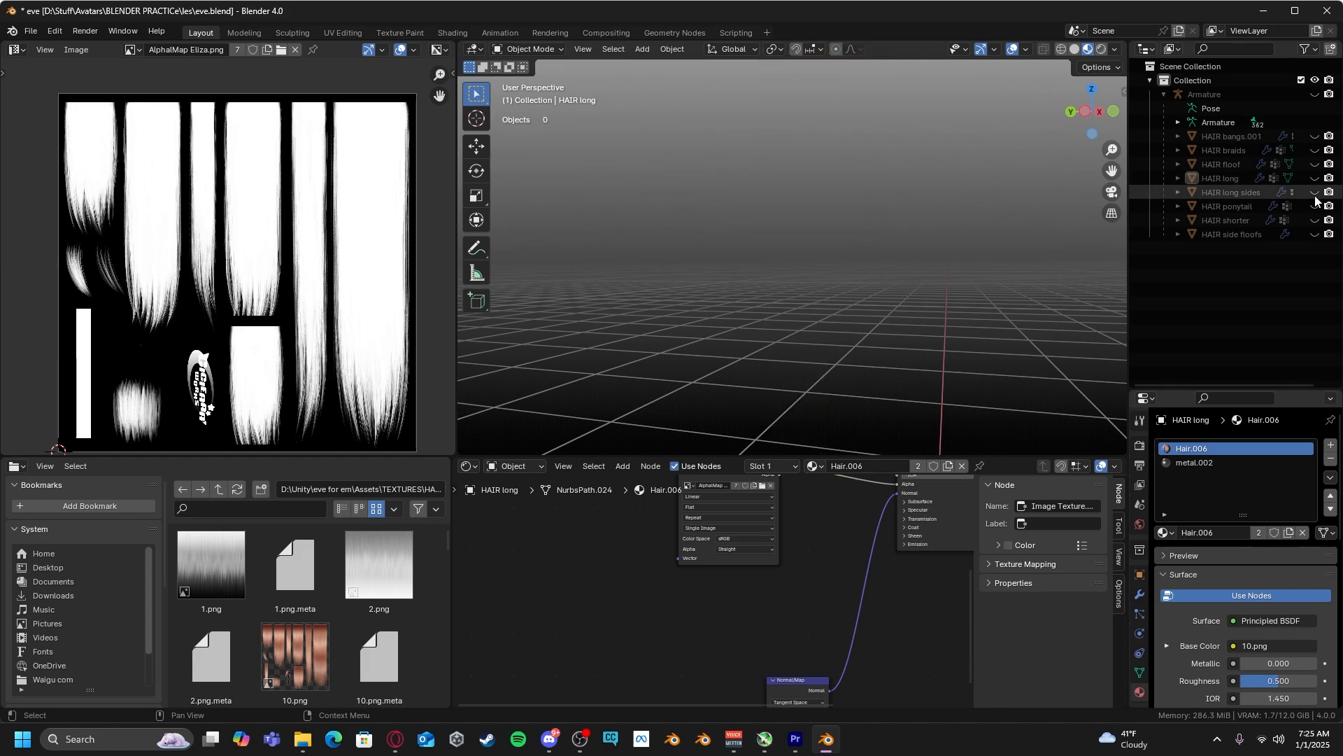
Show HAIR long sides and briefly check its mesh in Edit Mode
left_click(1315, 192)
middle_click_drag(845, 256, 717, 288)
left_click(867, 253)
middle_click_drag(868, 258, 794, 173)
key("Tab")
key("Tab")
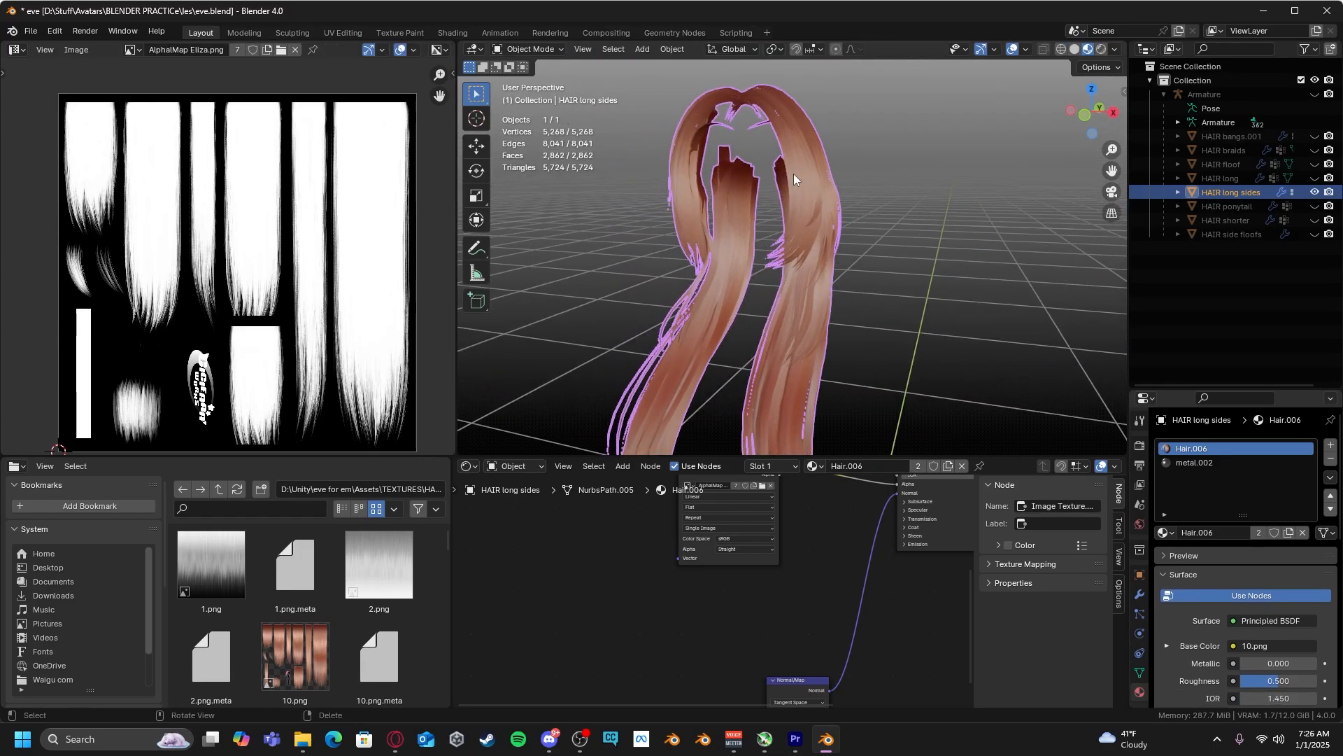
Show HAIR ponytail instead of HAIR long sides and inspect its mesh in Edit Mode
left_click(1315, 192)
left_click(1316, 206)
left_click(763, 230)
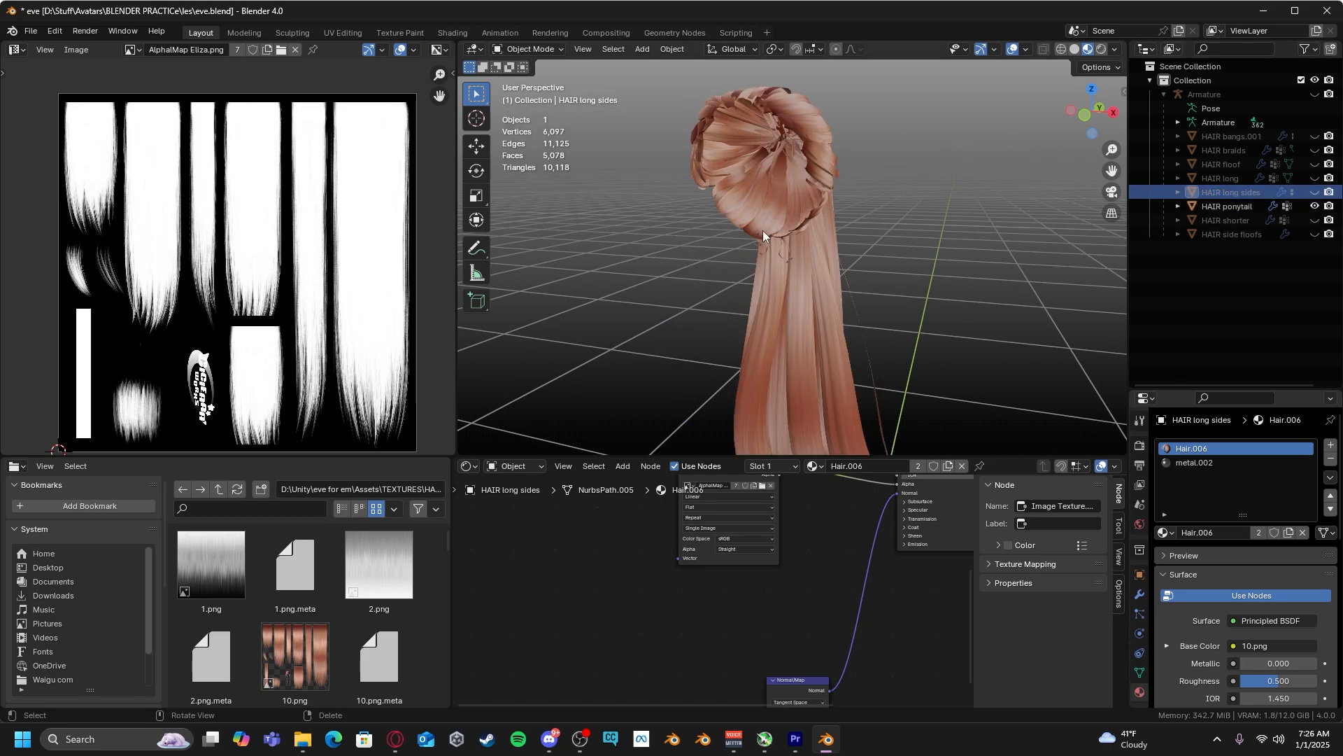
middle_click_drag(763, 229, 798, 201)
key("Tab")
middle_click_drag(712, 175, 696, 339, "shift")
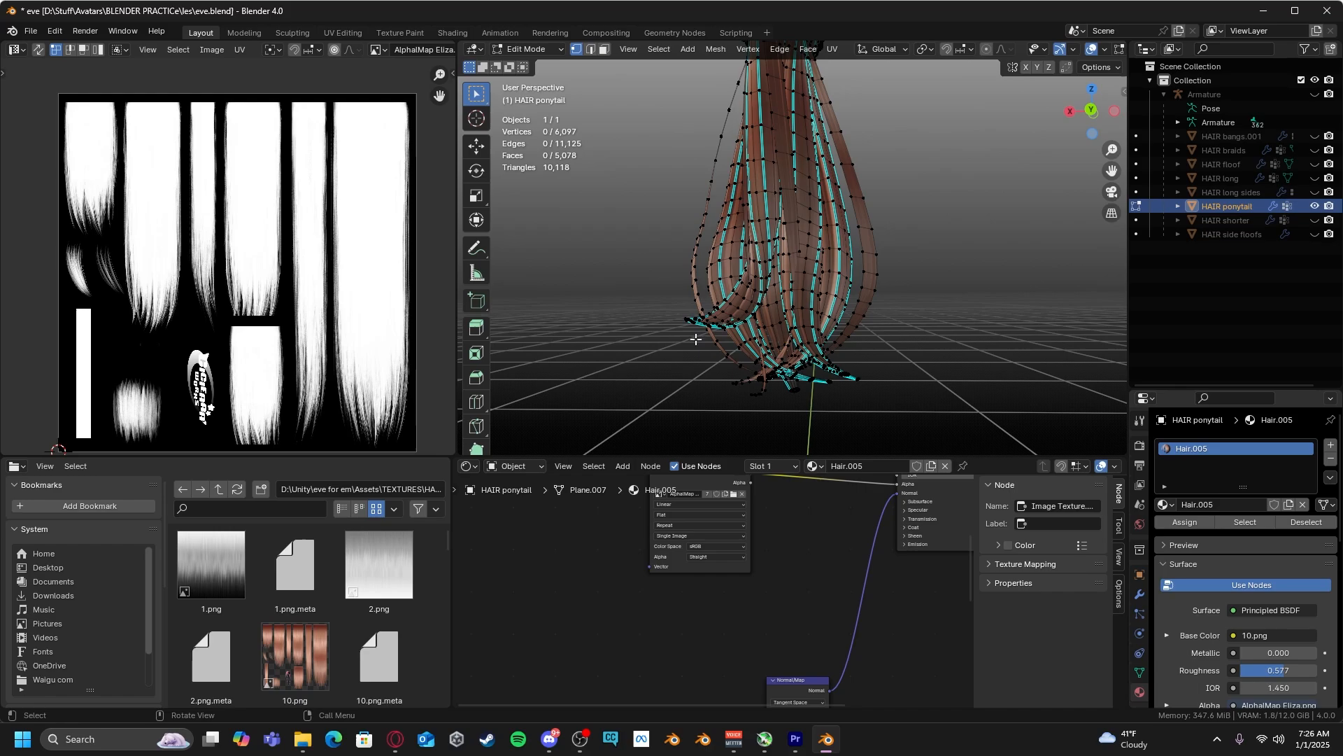
middle_click_drag(659, 179, 739, 225)
key("Tab")
Preview HAIR shorter in place of HAIR ponytail, and hide it again
left_click(1315, 207)
left_click(1315, 220)
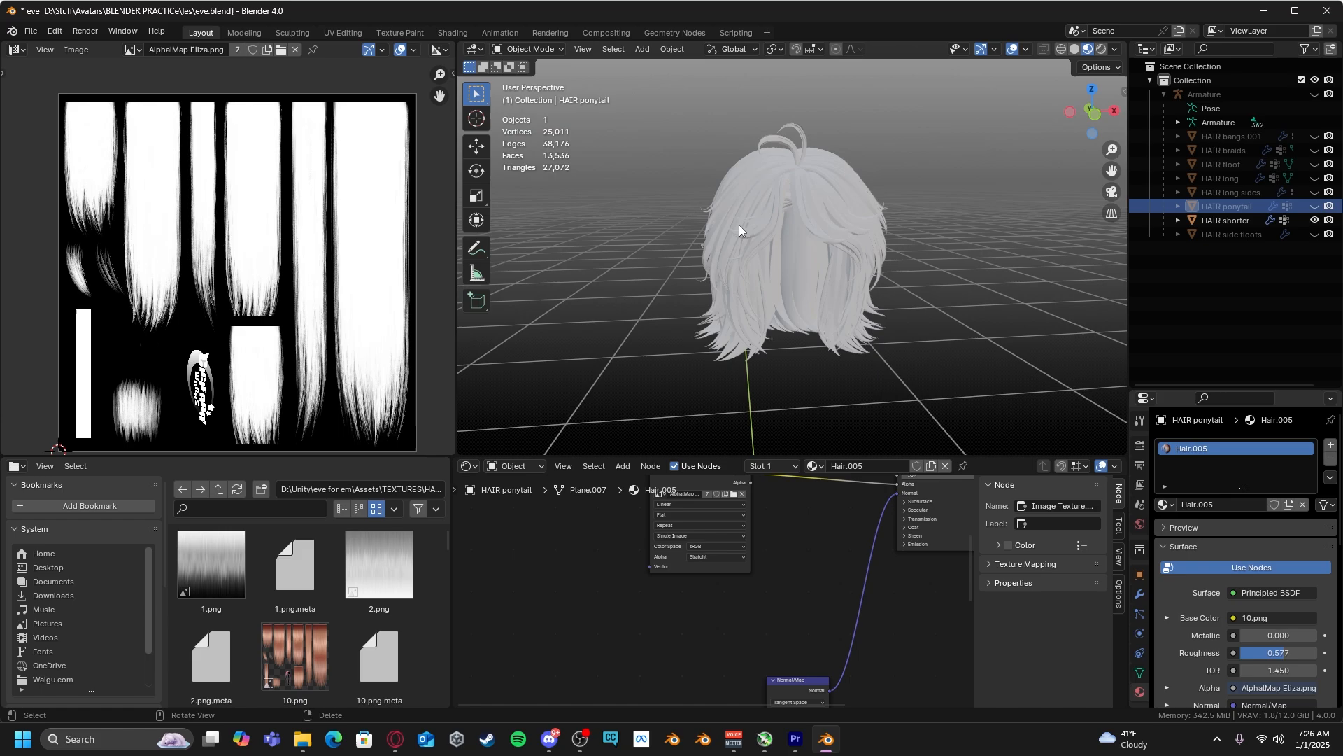
left_click(790, 217)
left_click(1314, 219)
Show HAIR side floofs and open it in Edit Mode with its UVs displayed over the strand textures
left_click(1315, 234)
middle_click_drag(819, 307, 942, 171)
left_click(816, 166)
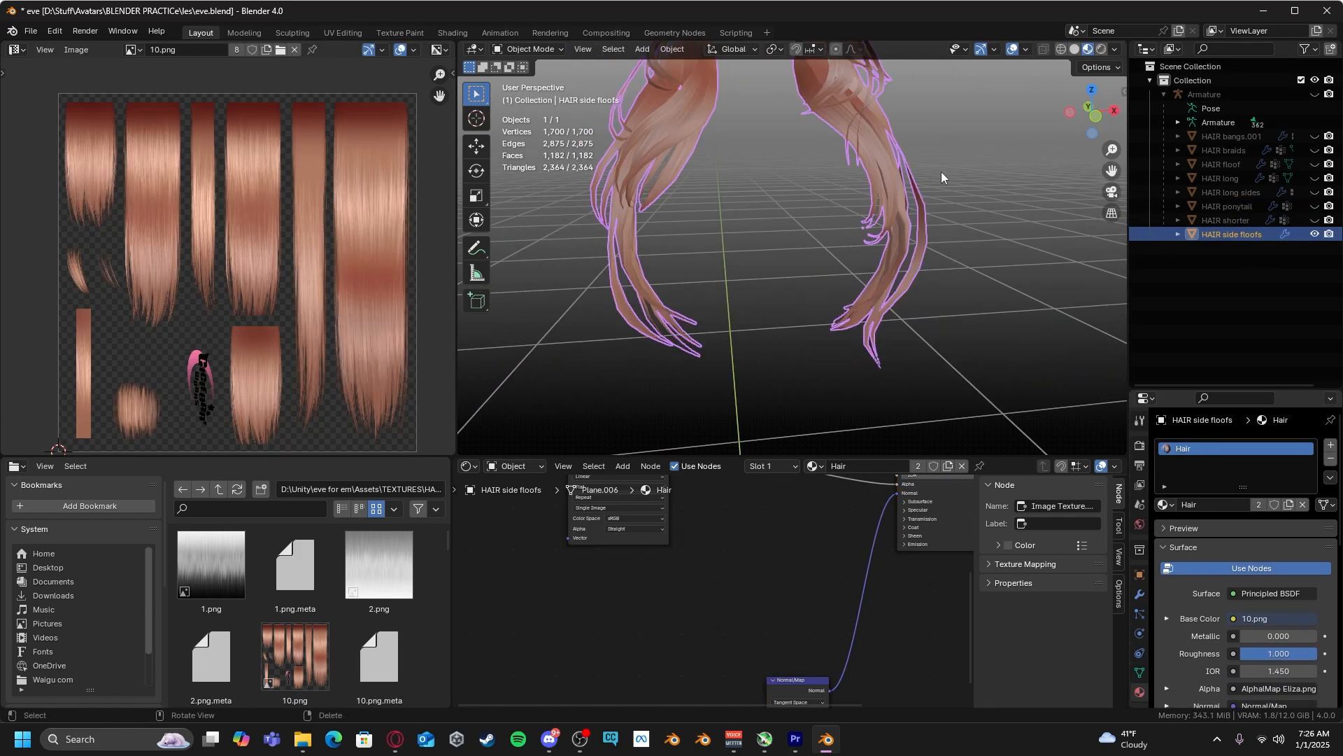
left_click(990, 188)
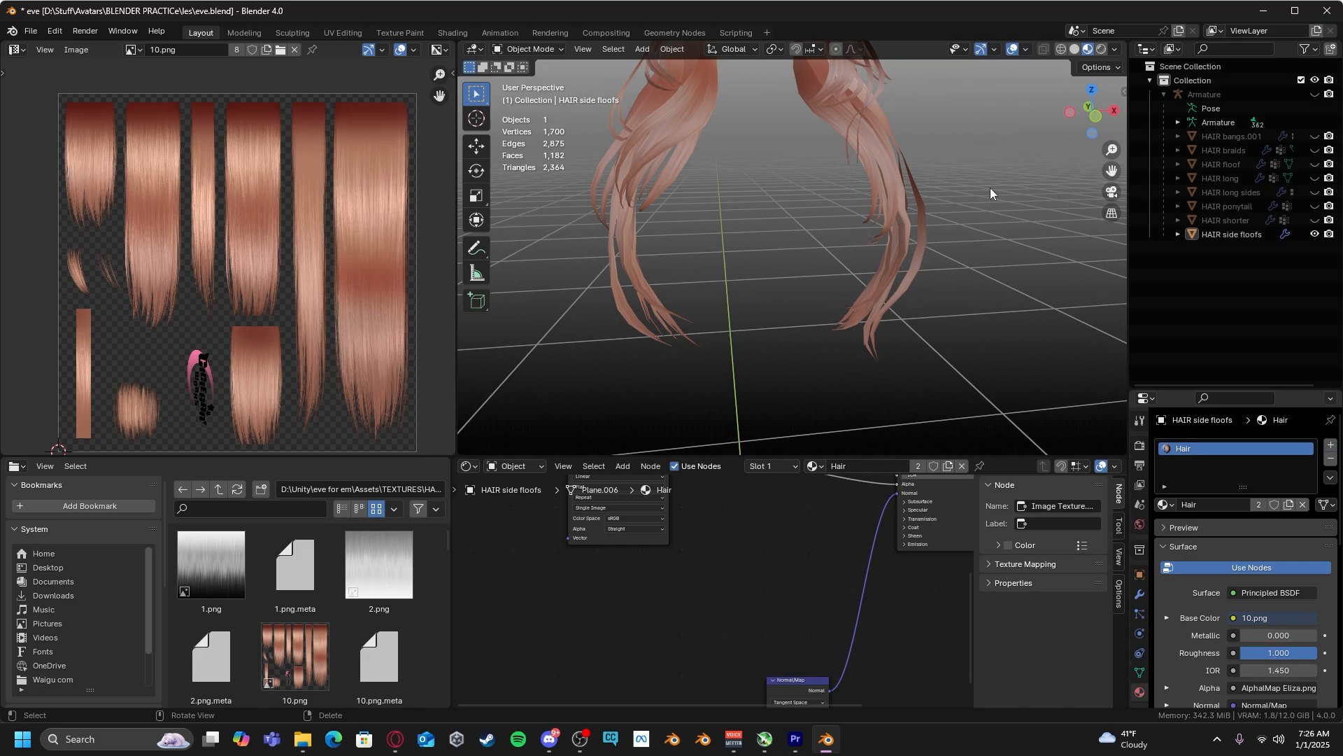
scroll(880, 203, "down", 4)
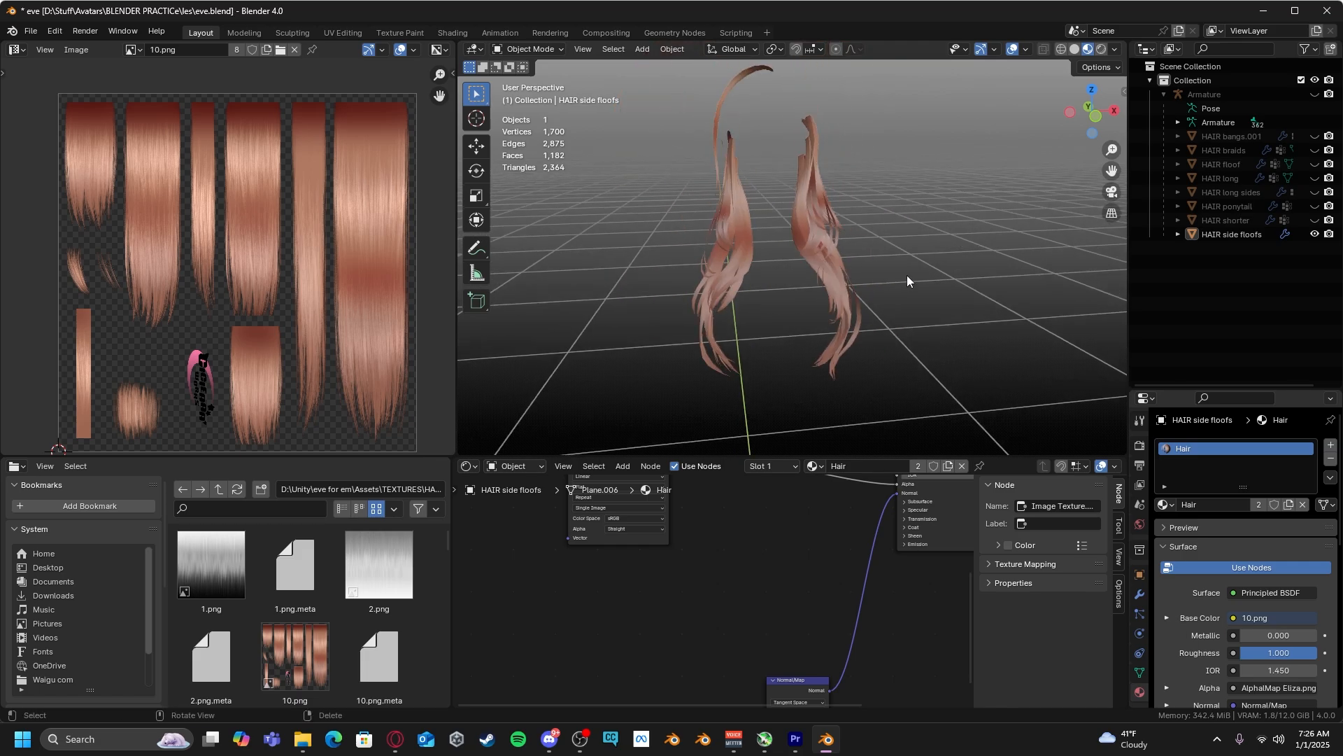
left_click(845, 249)
key("Tab")
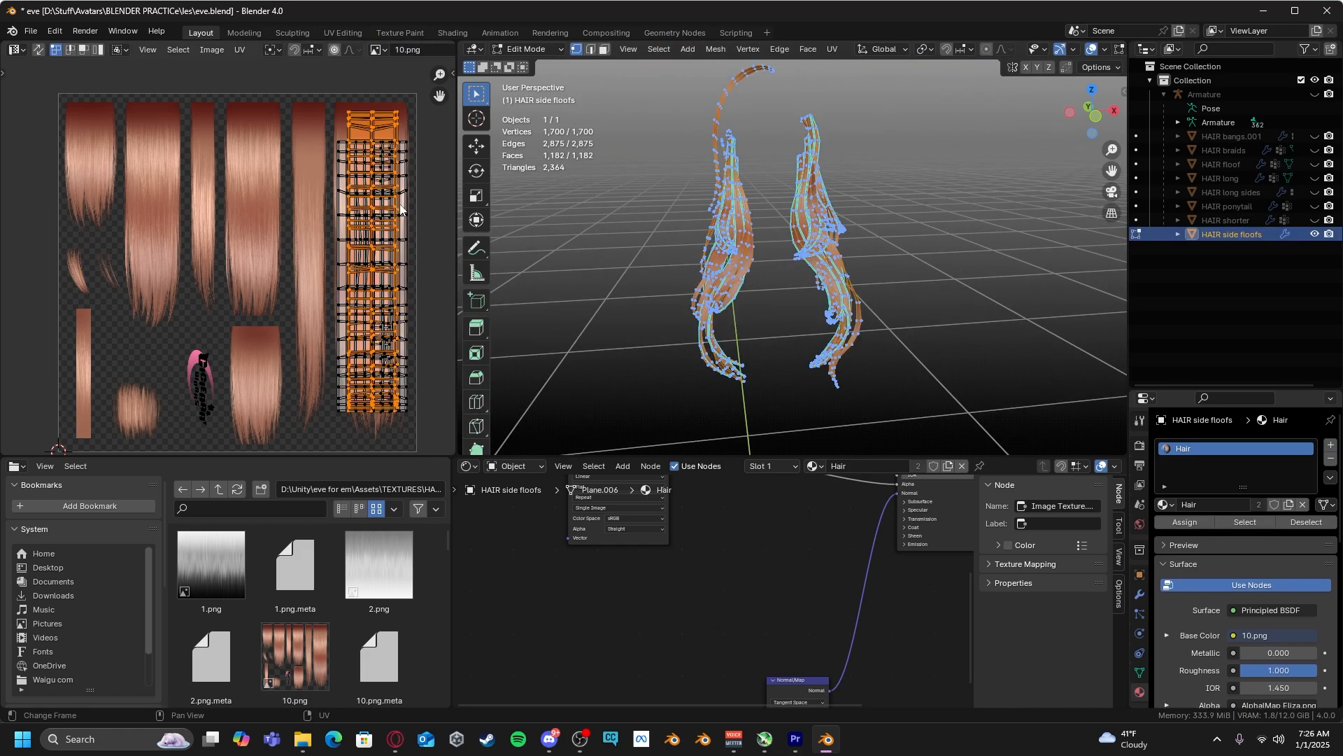
Widen the UV editor and move one linked island from the sixth strand texture onto the fourth, by -0.32422 m in X and 0.15039 m in Y
left_click_drag(459, 238, 610, 242)
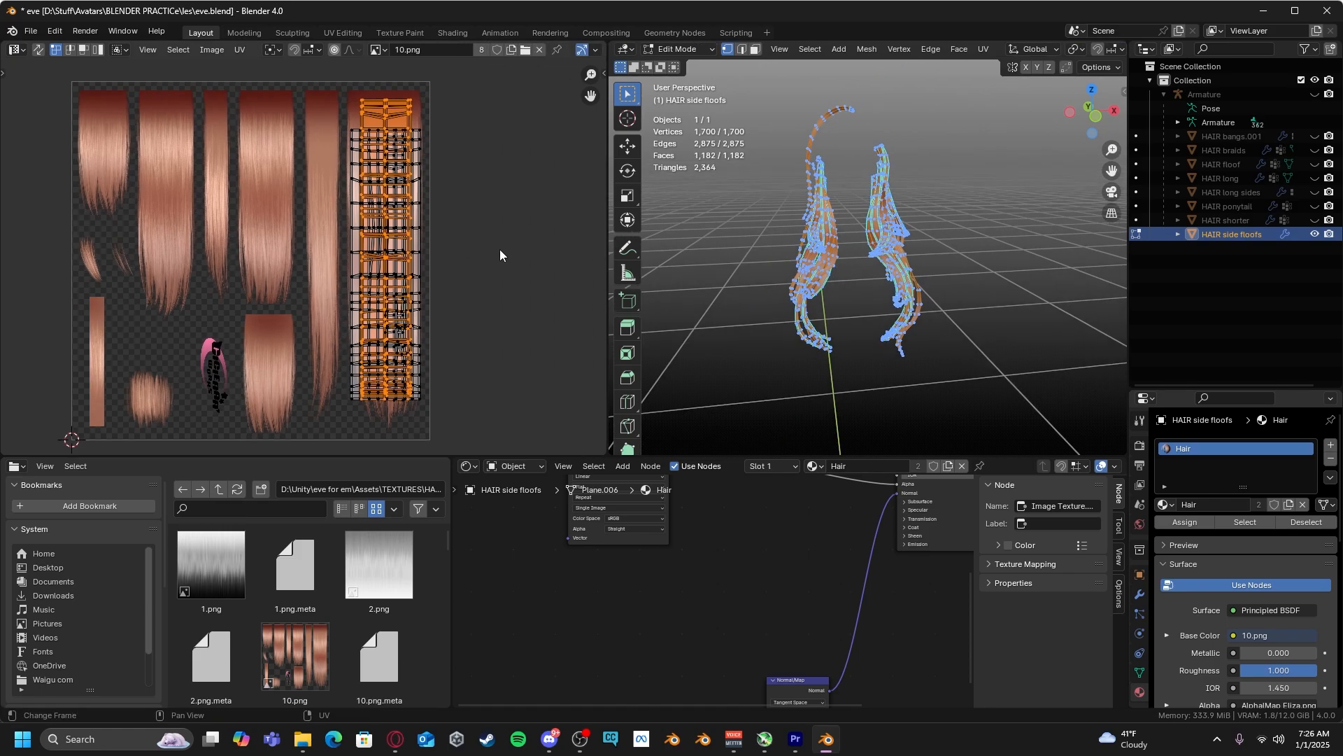
scroll(497, 312, "up", 3)
middle_click_drag(497, 312, 445, 103, "shift")
middle_click_drag(346, 254, 350, 354, "shift")
scroll(340, 264, "down", 2)
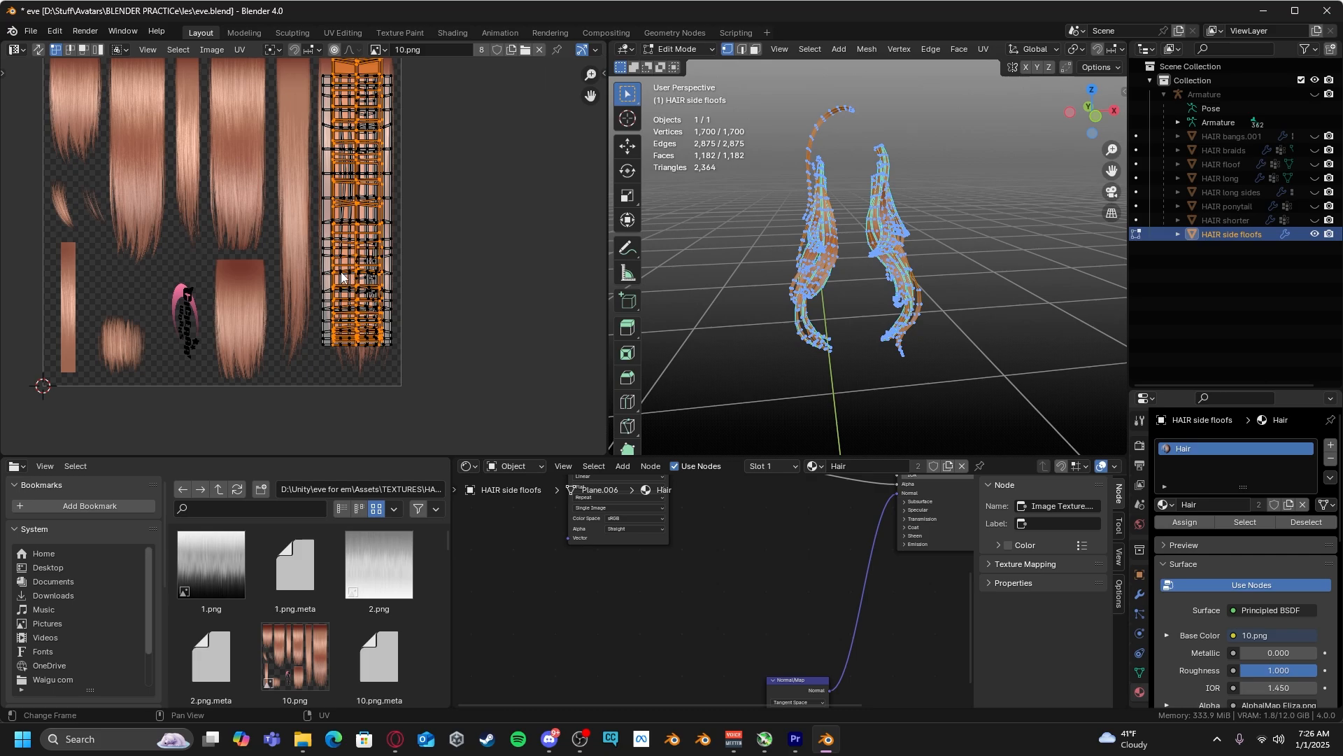
key("alt+a")
middle_click_drag(376, 218, 522, 287, "shift")
key("l")
key("g")
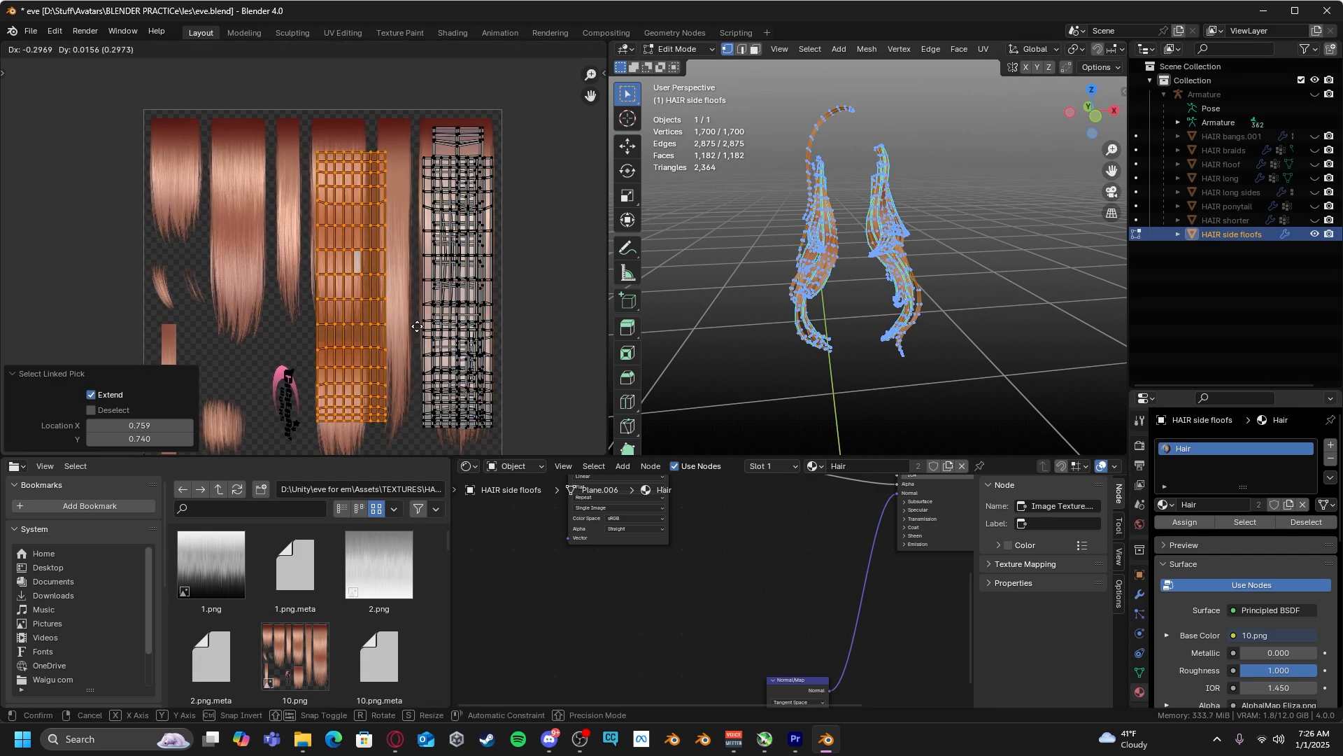
left_click(425, 322)
Scale the moved UV island to 0.499 and shift it by -0.004922 m in X and 0.040603 m in Y
key("s")
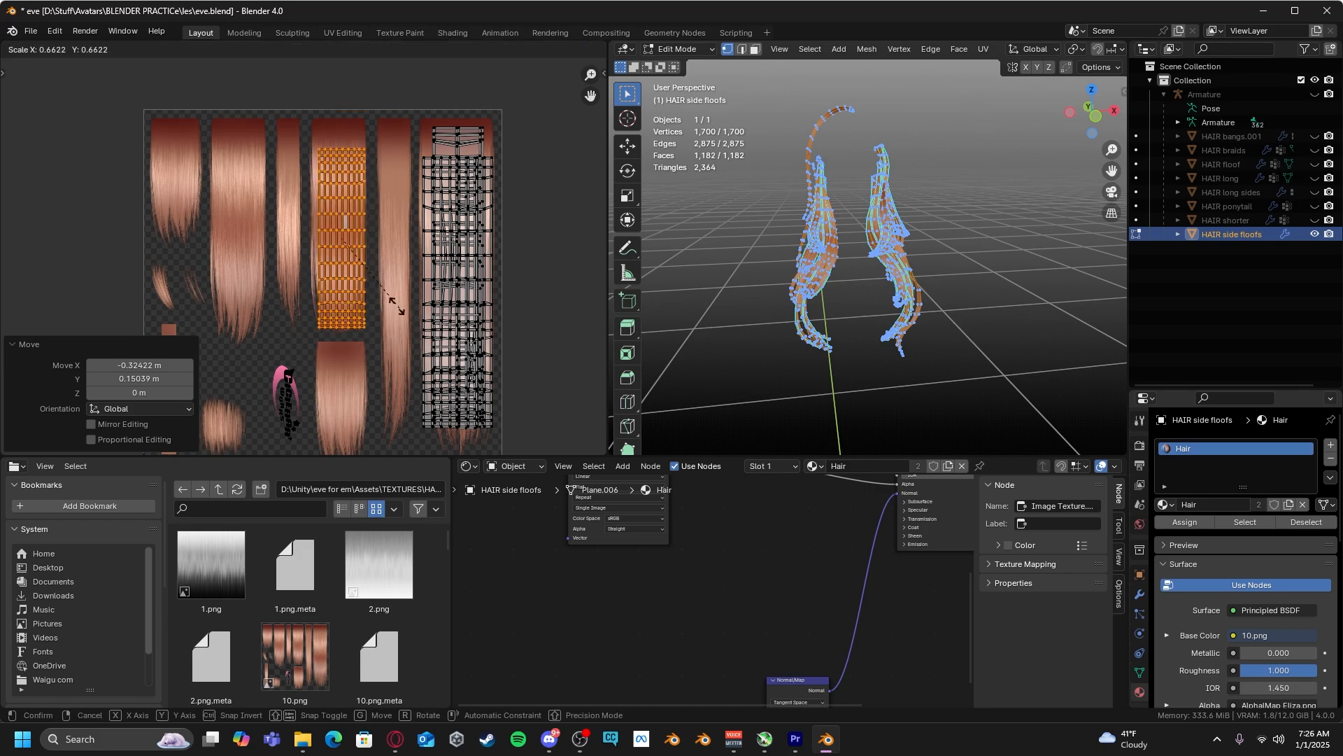
left_click(388, 294)
scroll(390, 291, "up", 1)
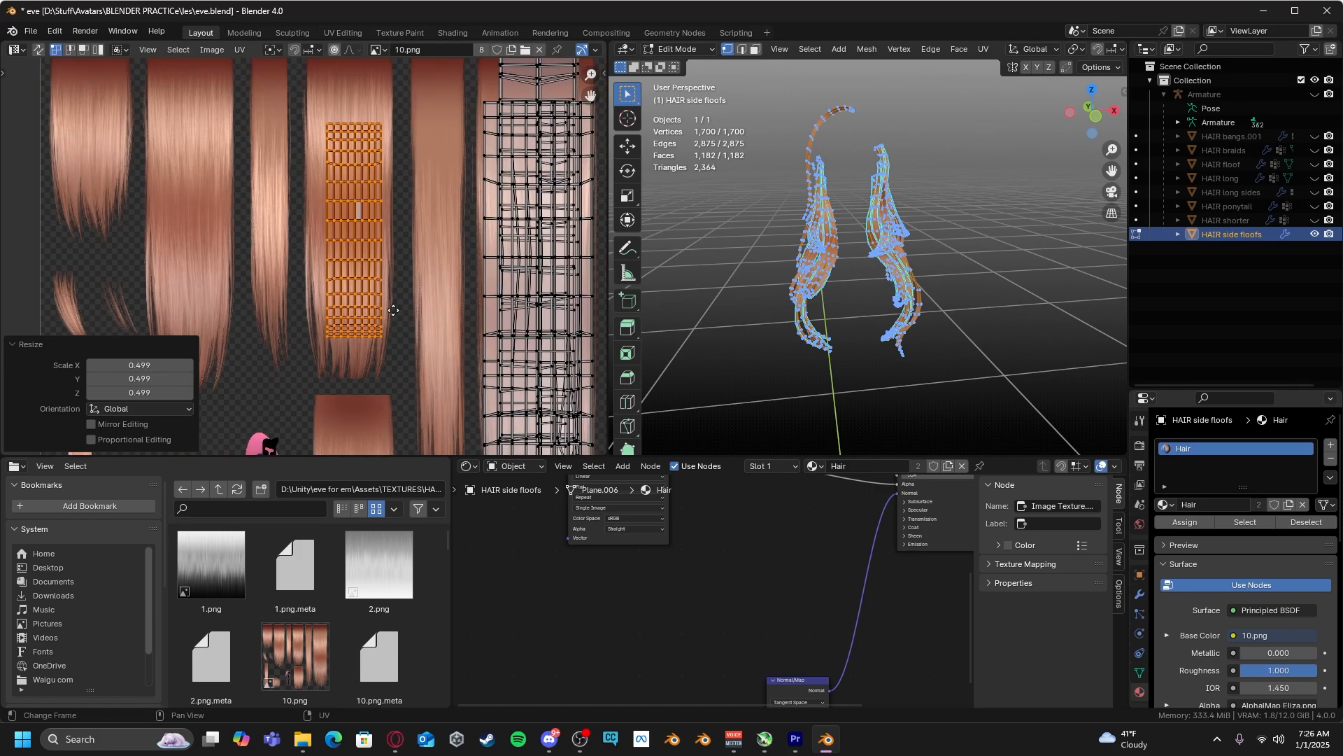
key("g")
left_click(389, 284)
Scale the UV island up by 1.650 and shift it by -0.006201 m in X and -0.010851 m in Y
scroll(389, 285, "down", 2)
key("s")
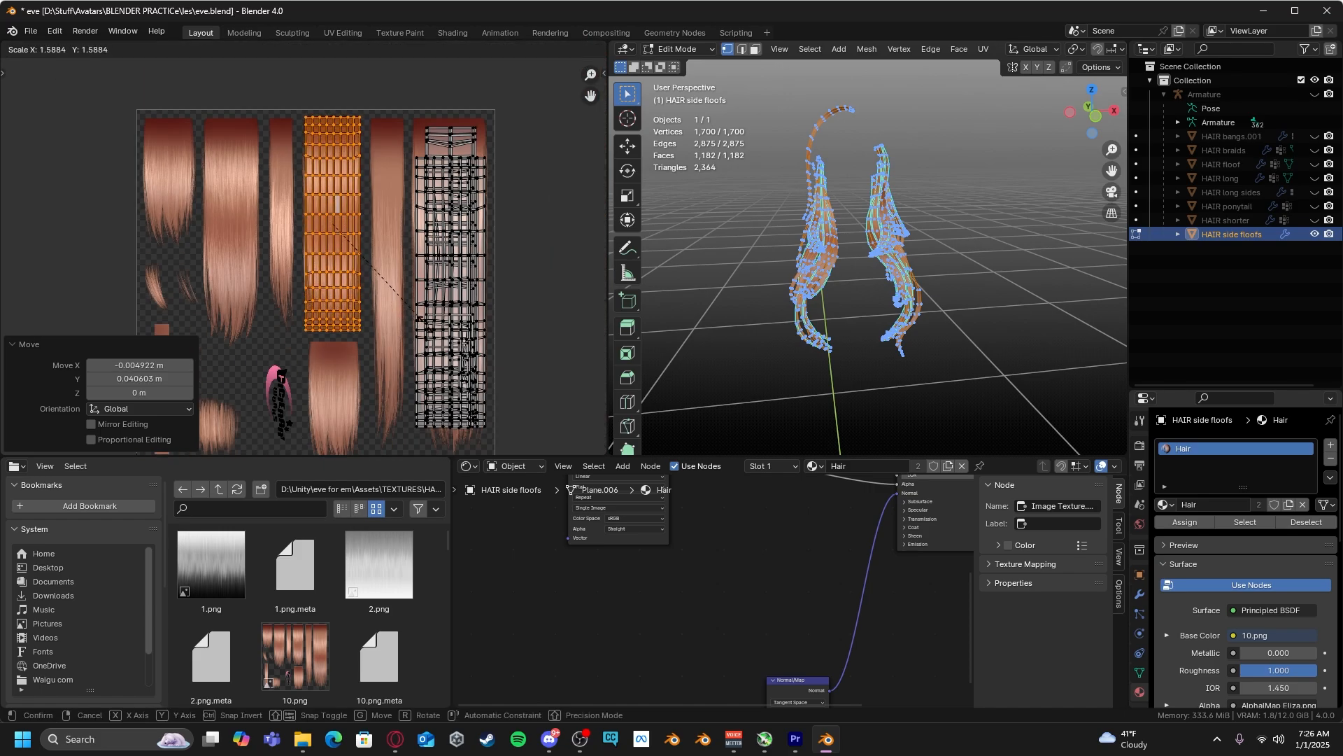
left_click(438, 328)
scroll(413, 316, "up", 1)
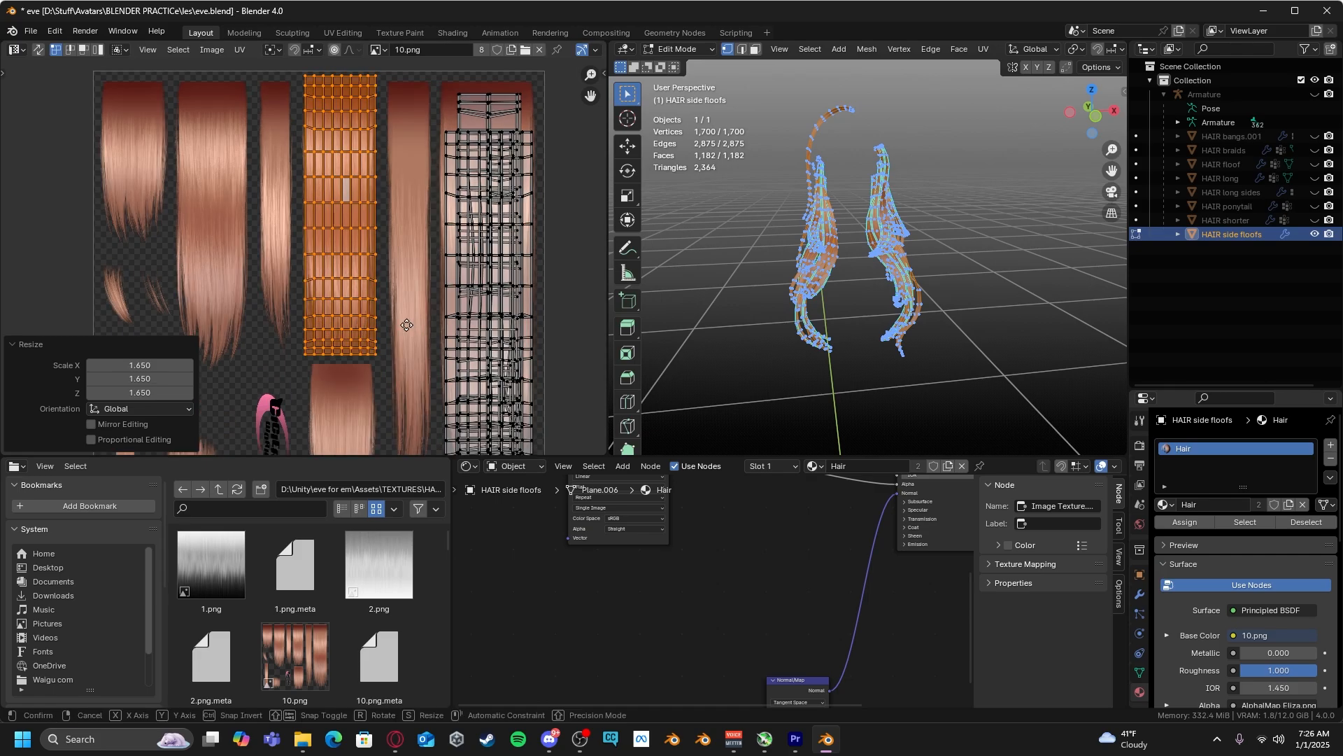
key("g")
left_click(404, 330)
Fit the UV island inside the fourth strand texture by scaling it to 0.847 and moving it 0.002461 m in X and 0.03076 m in Y
scroll(380, 329, "up", 4)
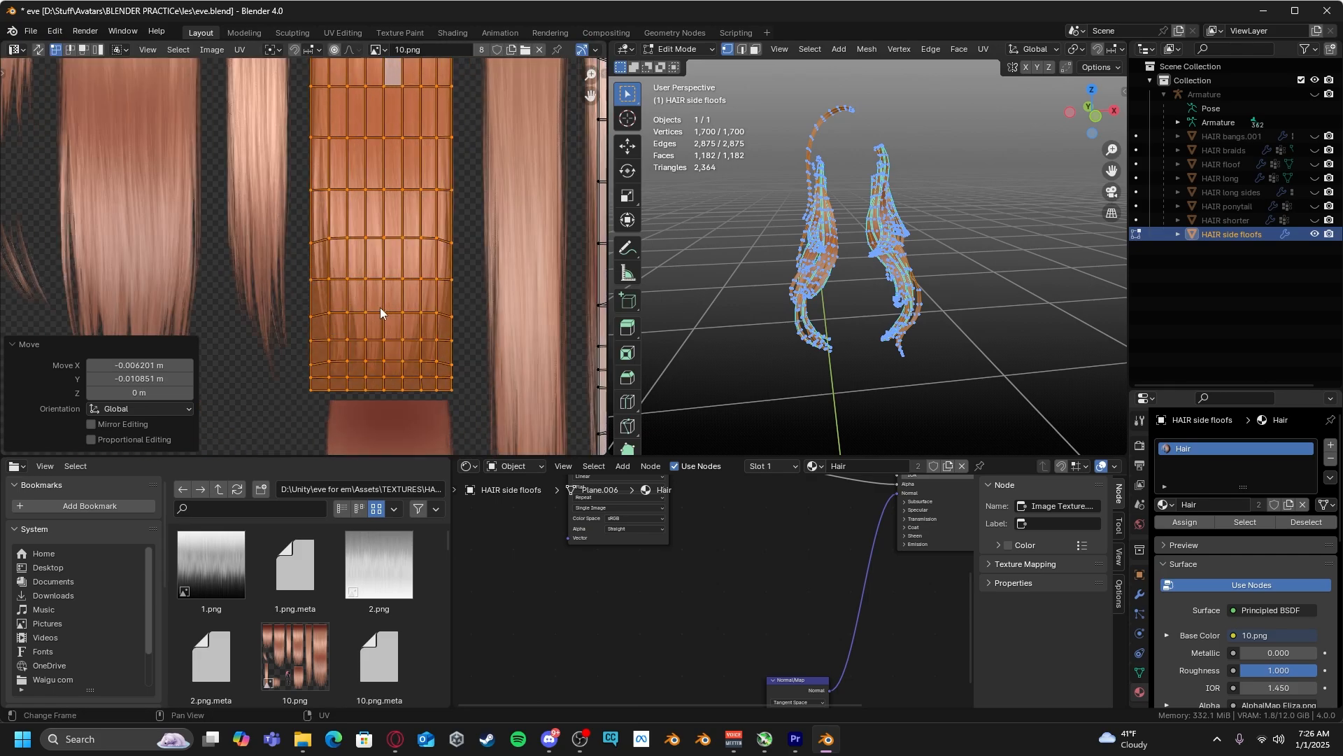
scroll(330, 237, "down", 2)
scroll(299, 111, "up", 1)
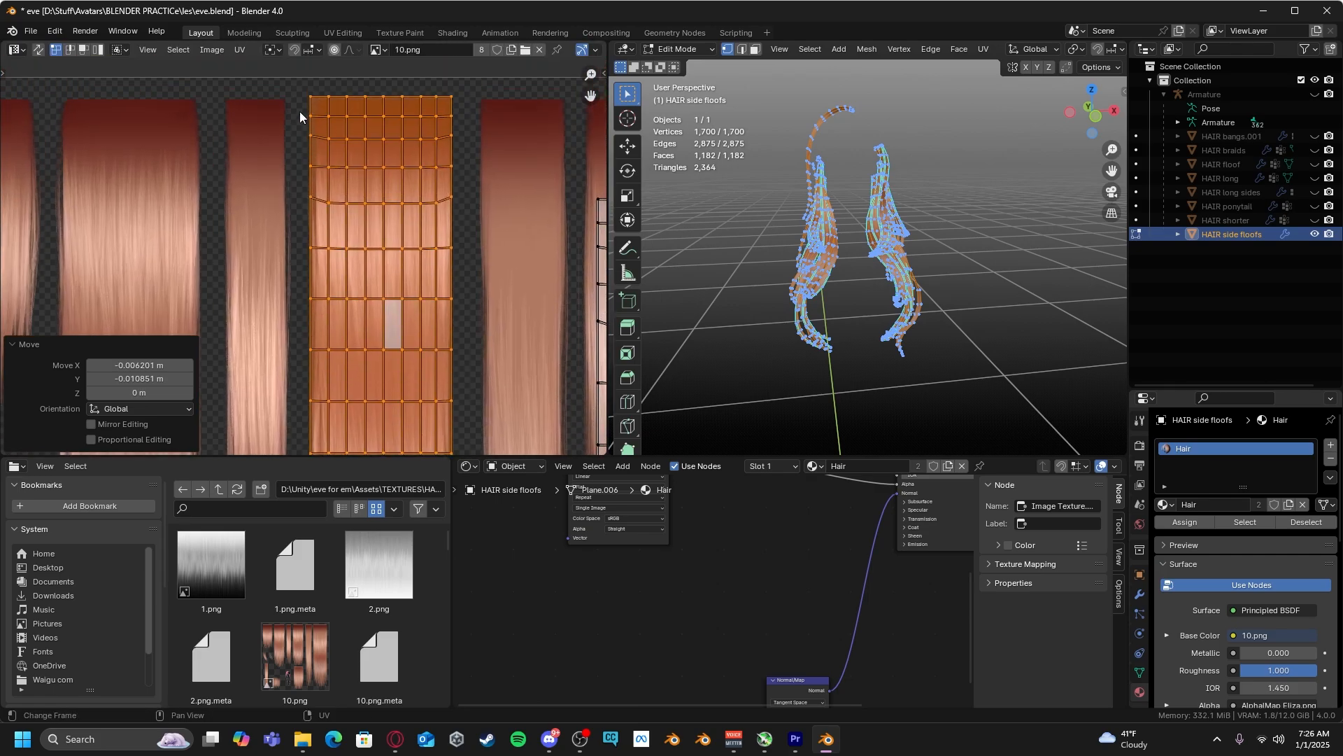
scroll(445, 302, "down", 3)
scroll(392, 139, "up", 1)
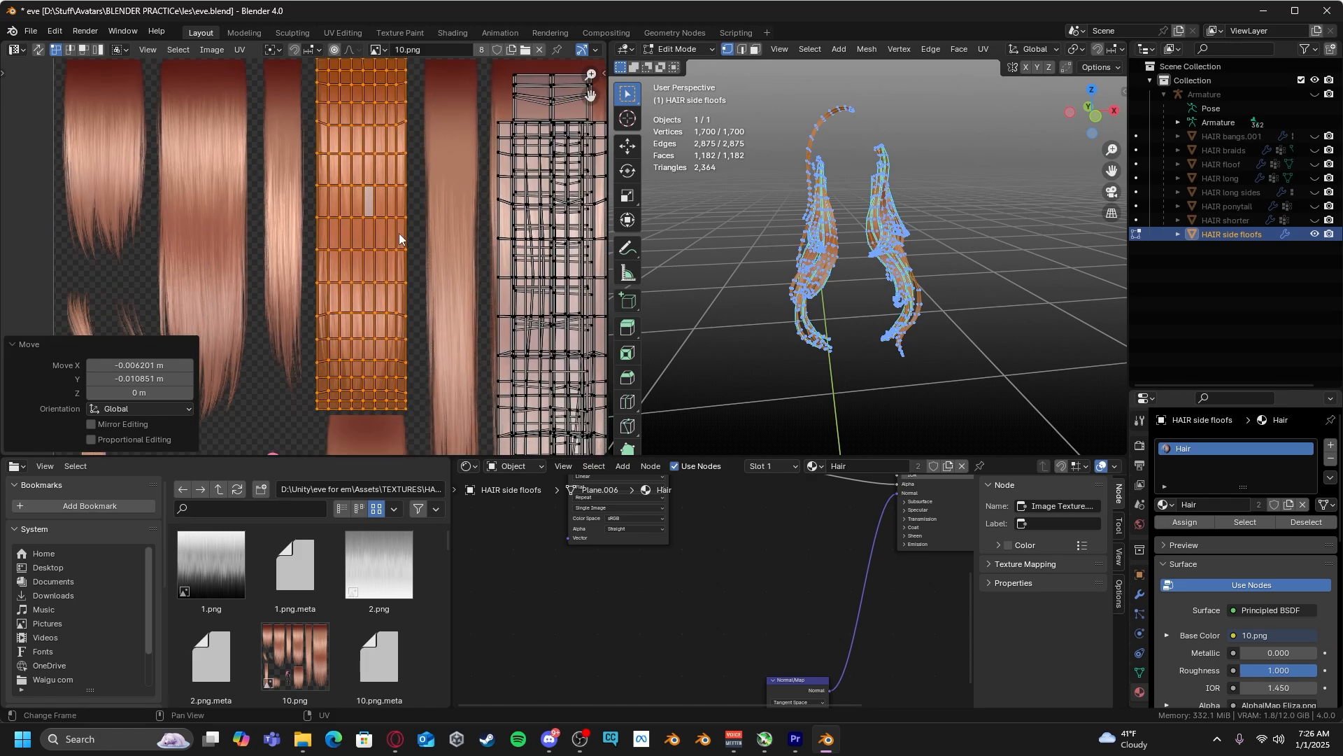
scroll(375, 284, "down", 1)
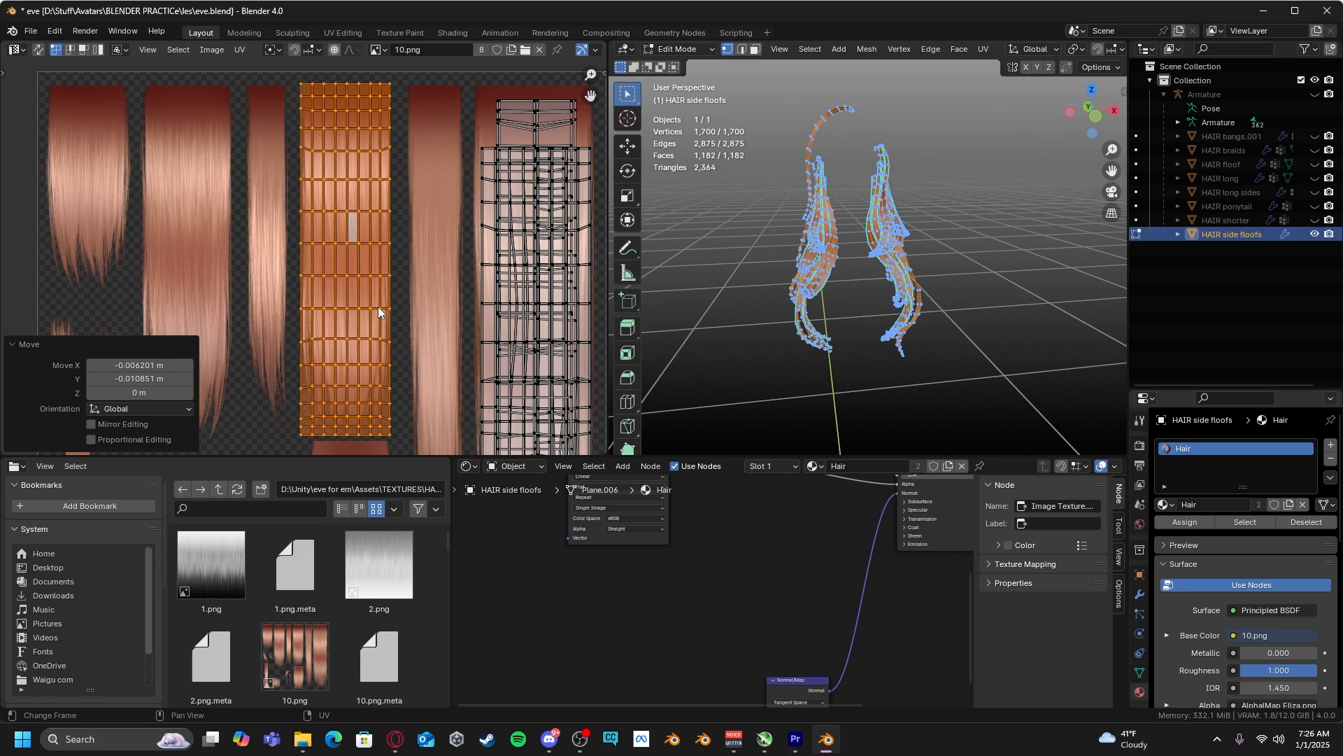
key("s")
left_click(413, 351)
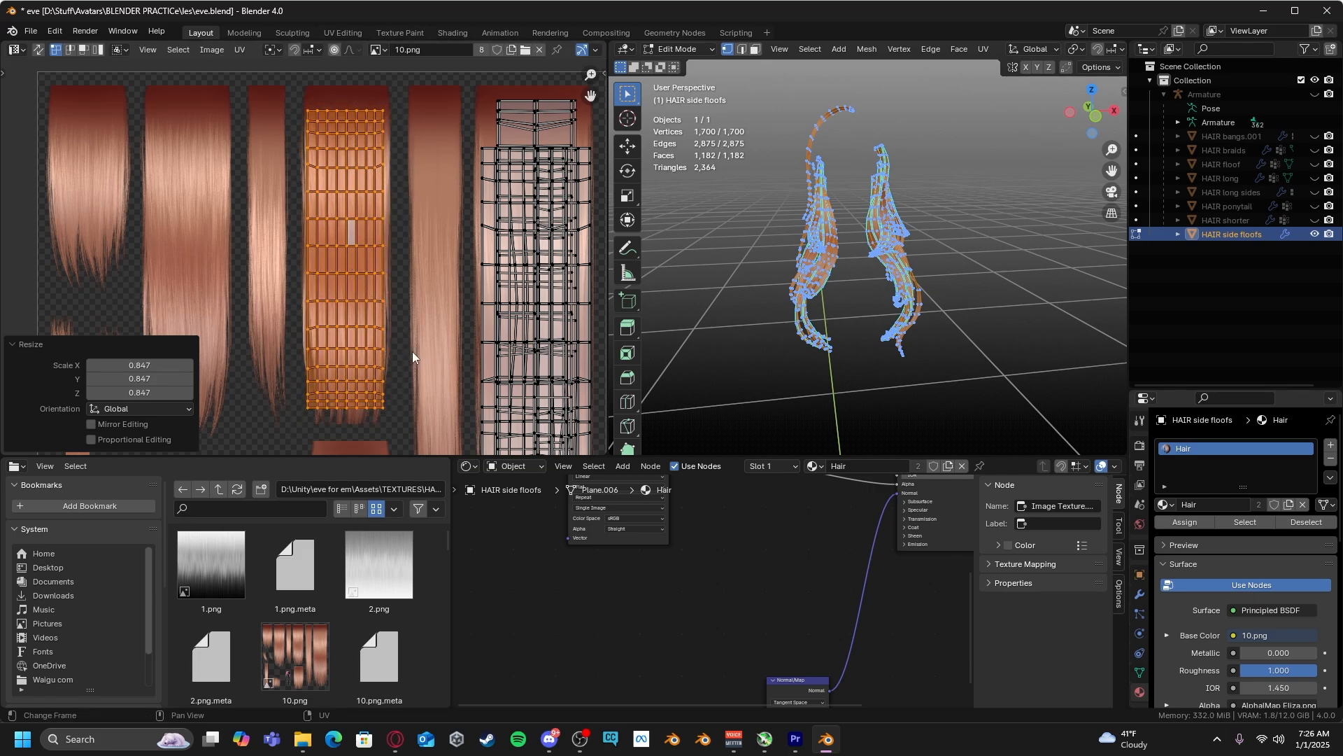
key("g")
left_click(417, 340)
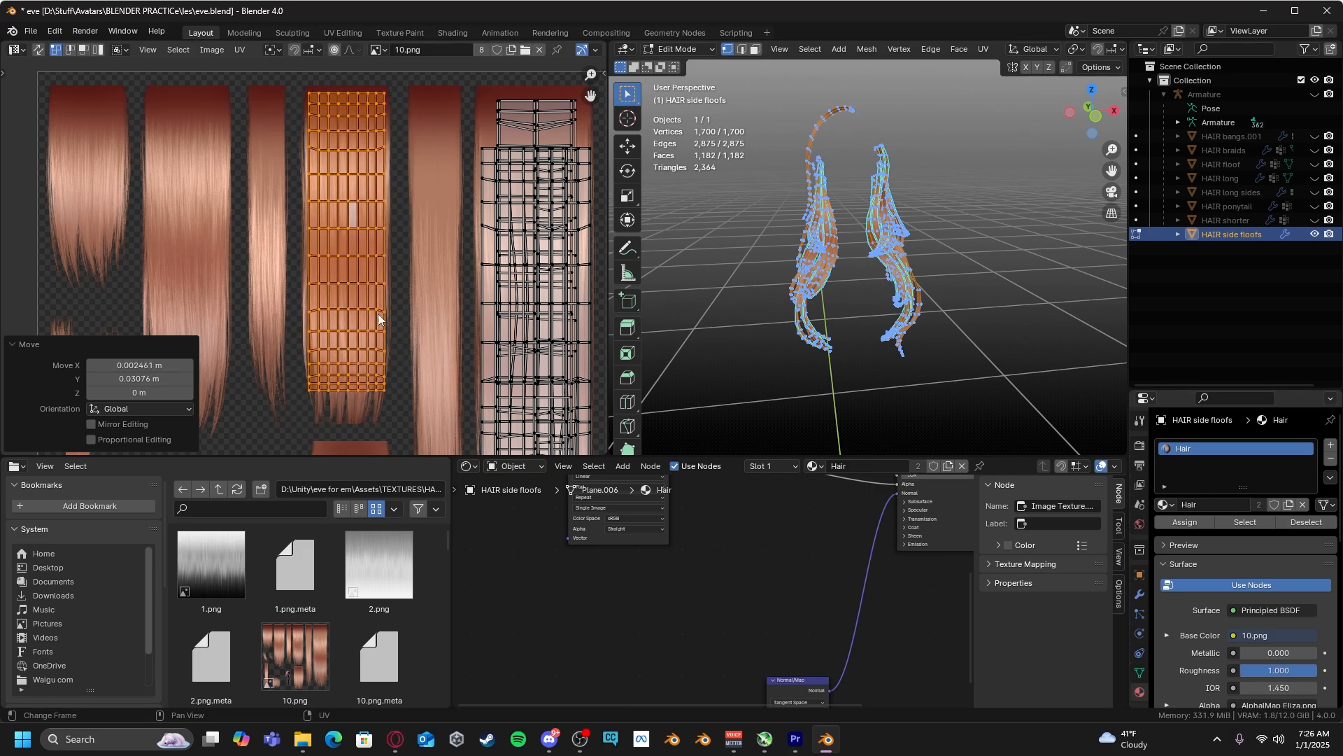
middle_click_drag(378, 319, 361, 269)
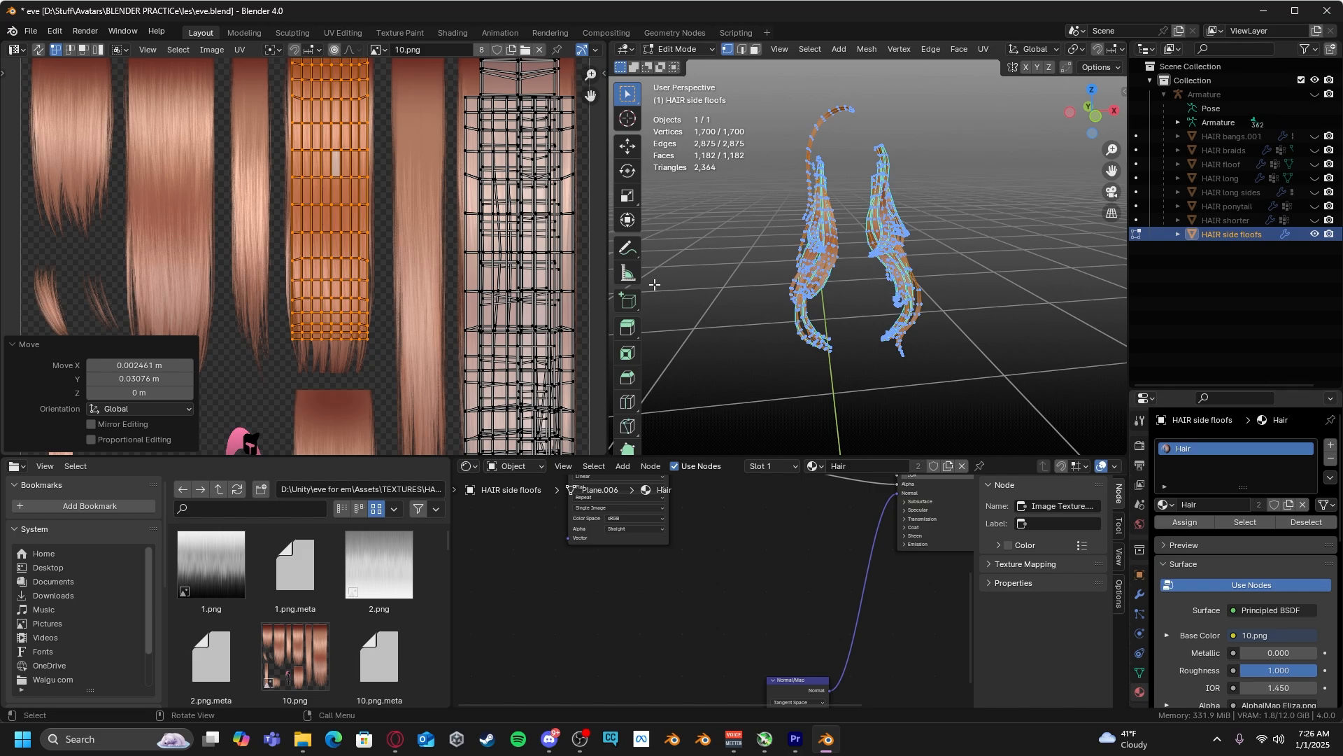
scroll(693, 289, "up", 5)
scroll(693, 289, "down", 3)
middle_click_drag(694, 289, 794, 331)
scroll(347, 291, "down", 1)
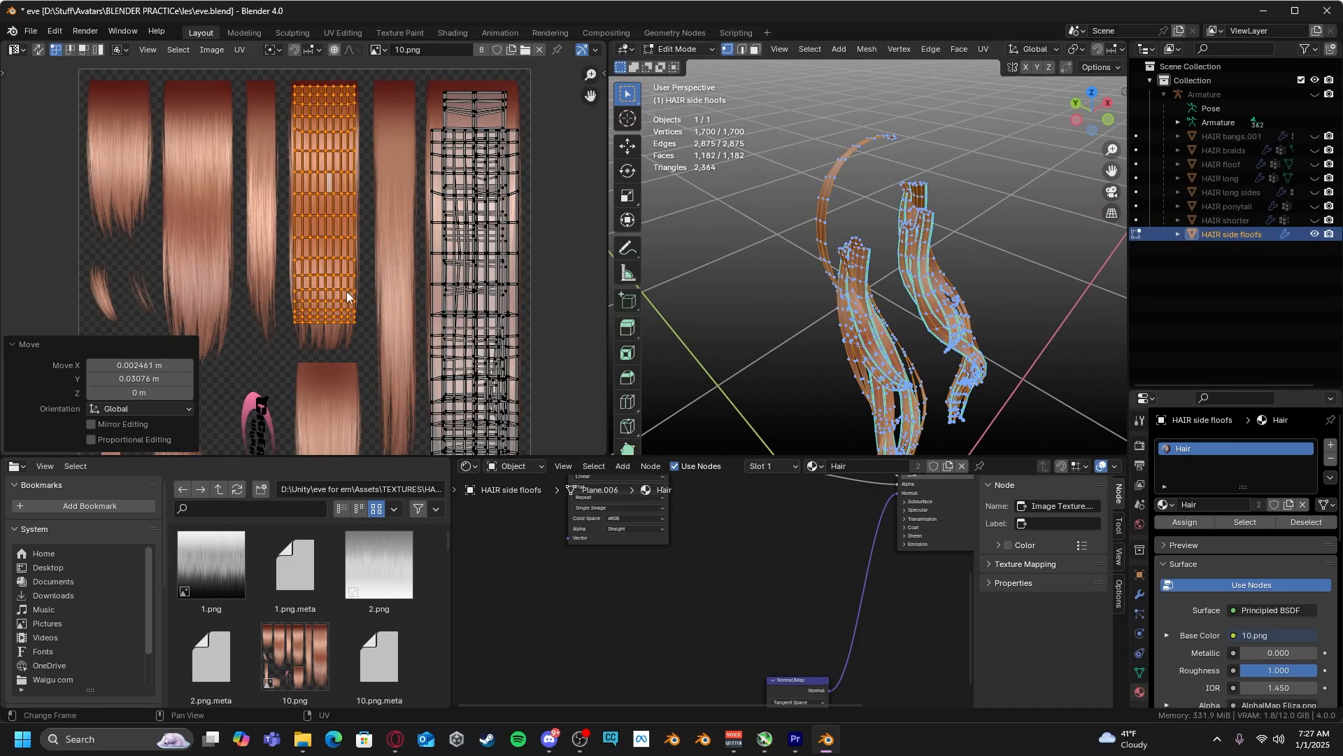
Move the UV island back onto the sixth strand texture by 0.33174 m in X and -0.10541 m in Y, and scale it by 1.306
key("g")
left_click(496, 340)
scroll(487, 329, "down", 2)
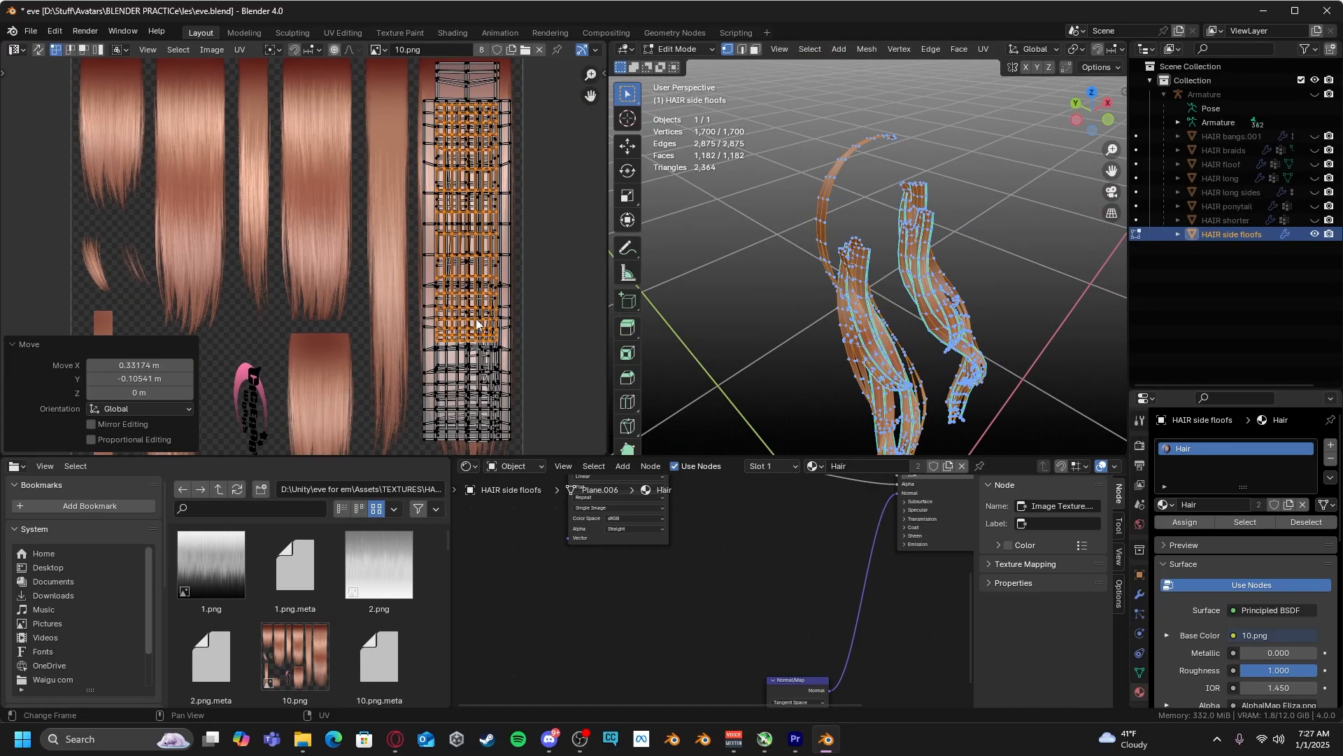
key("s")
left_click(456, 356)
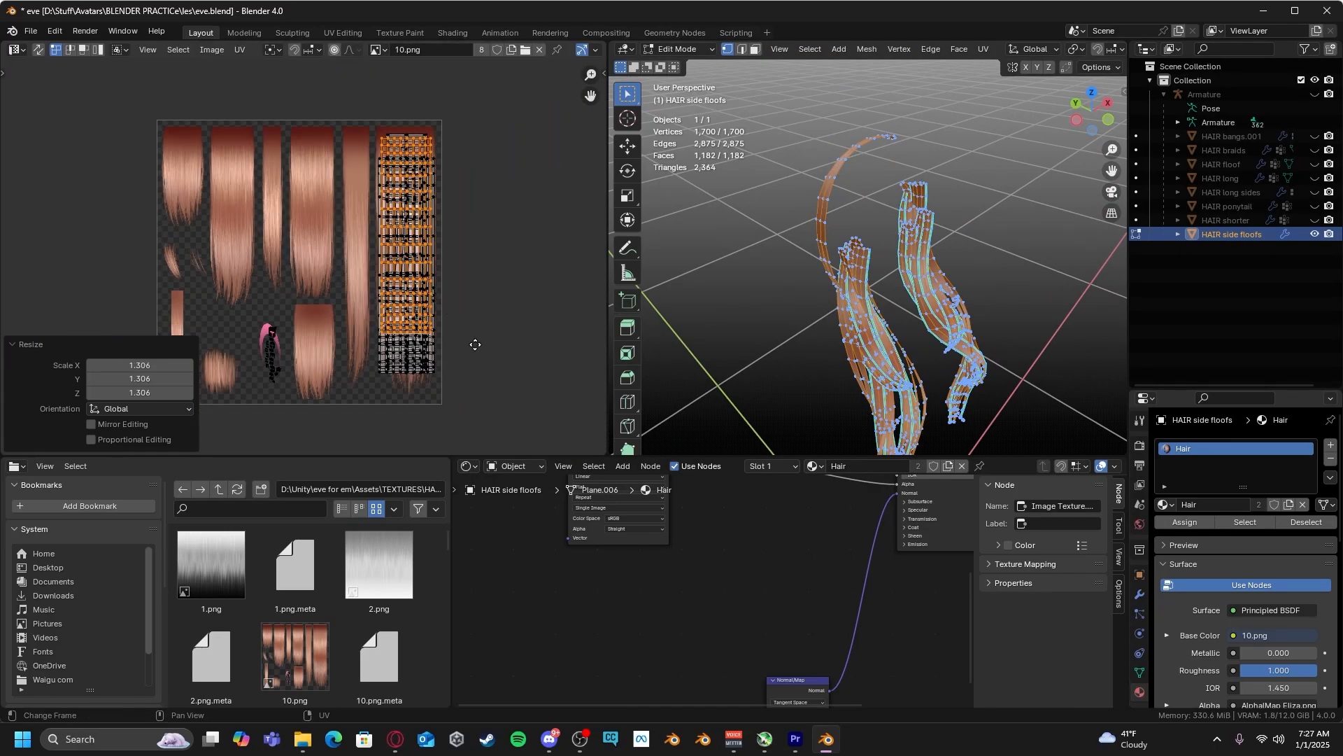
Fit the island within the sixth strand texture by repositioning it, scaling it by 1.056 and moving it -0.012304 m in X and -0.007382 m in Y
key("g")
left_click(474, 358)
key("s")
left_click(475, 361)
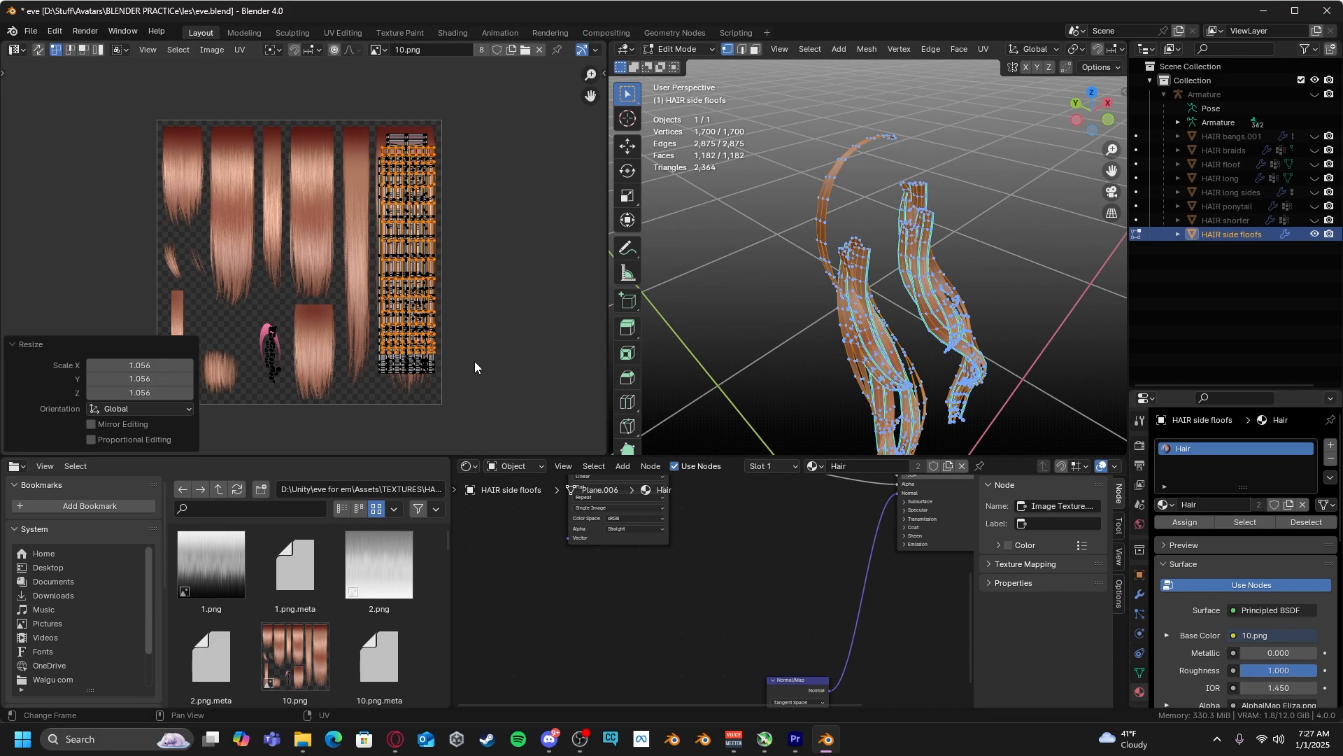
key("g")
left_click(471, 363)
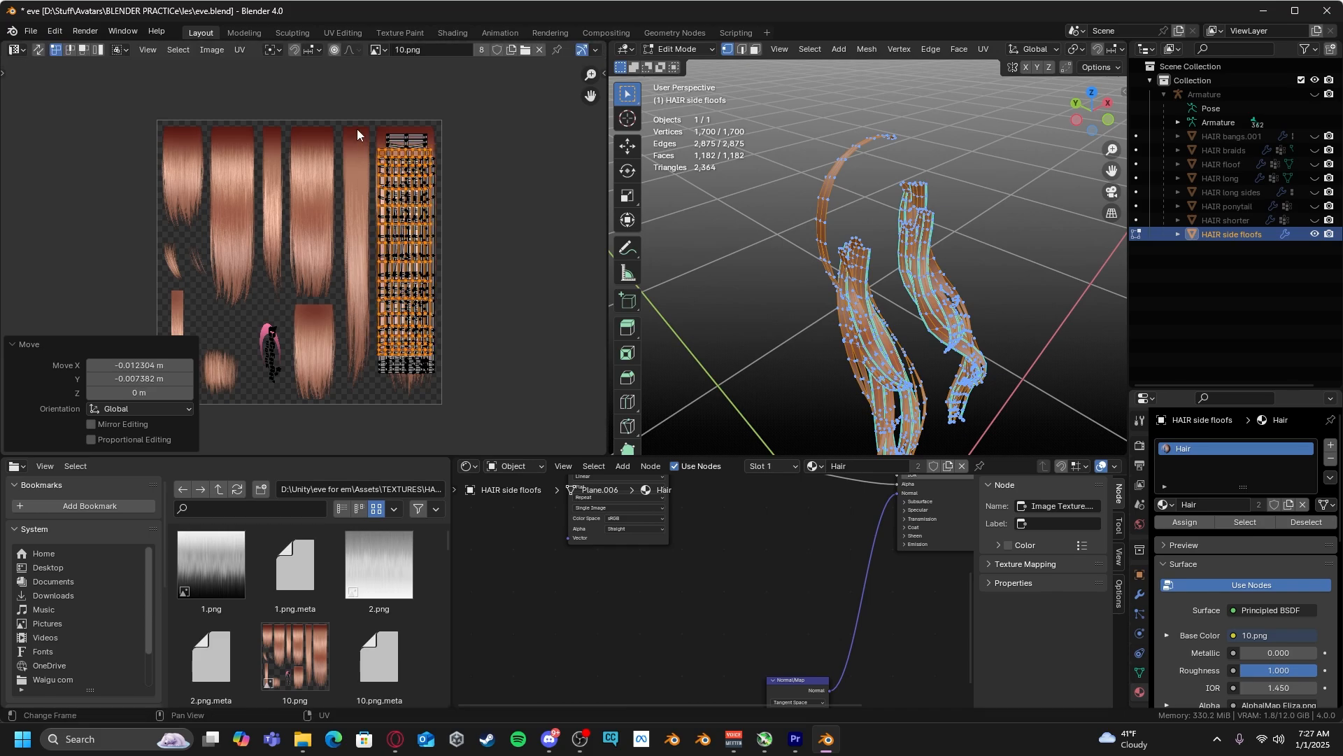
Select all UV islands, scale them by 0.983 and shift them by -0.003691 m in X and 0.00123 m in Y
scroll(458, 397, "up", 3)
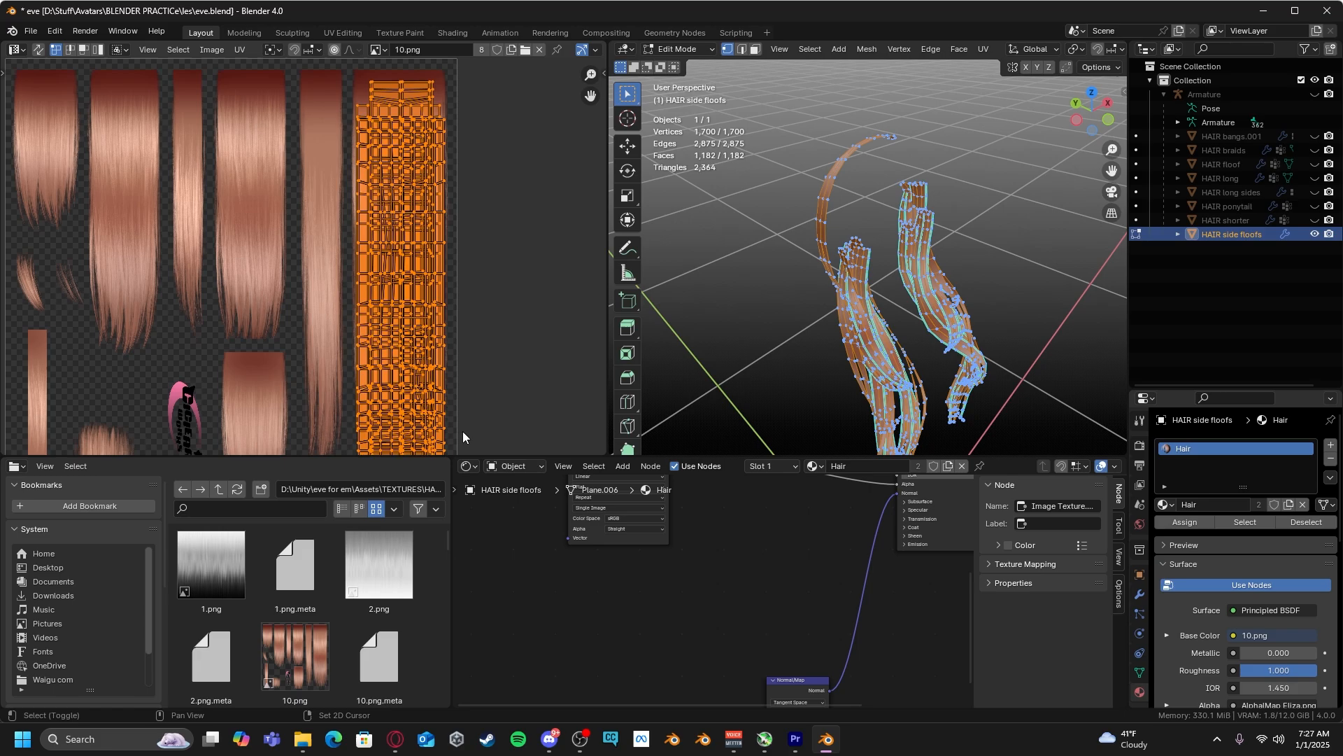
middle_click_drag(463, 431, 465, 433)
key("s")
left_click(521, 44)
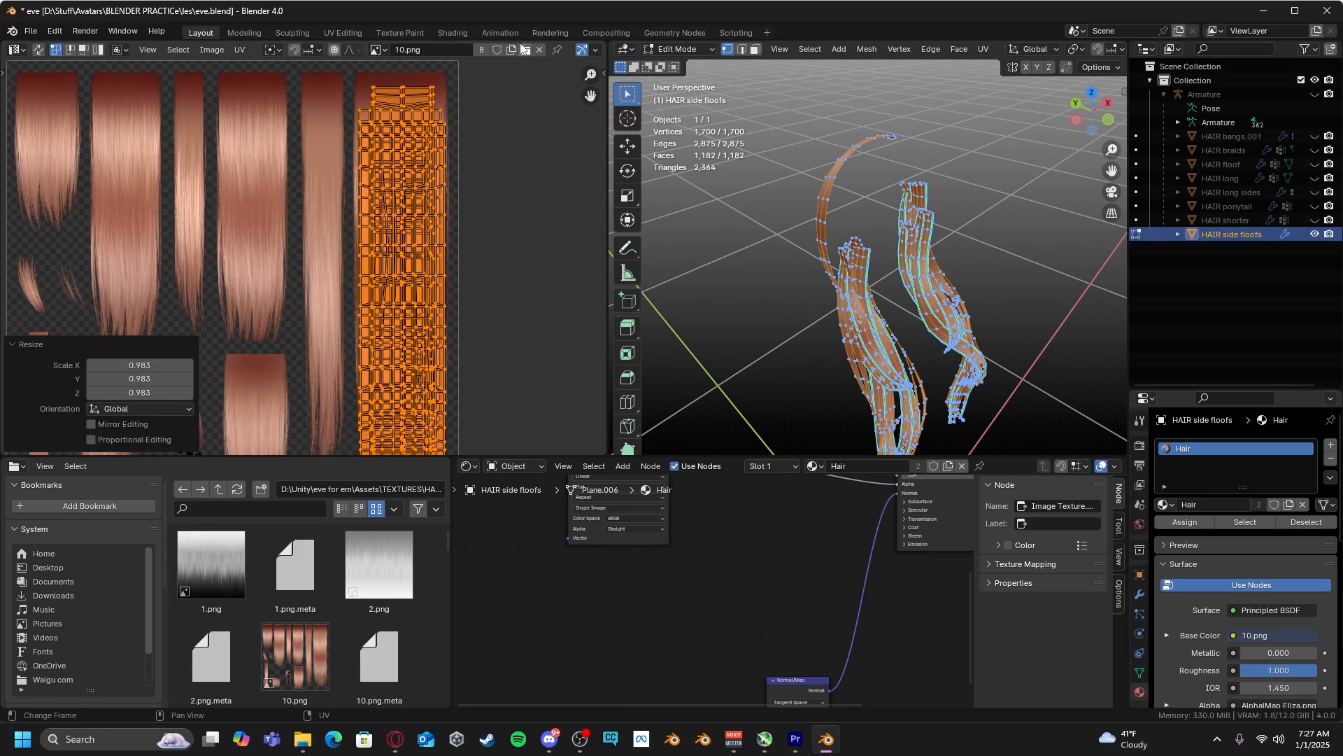
scroll(448, 217, "up", 1)
key("g")
left_click(457, 240)
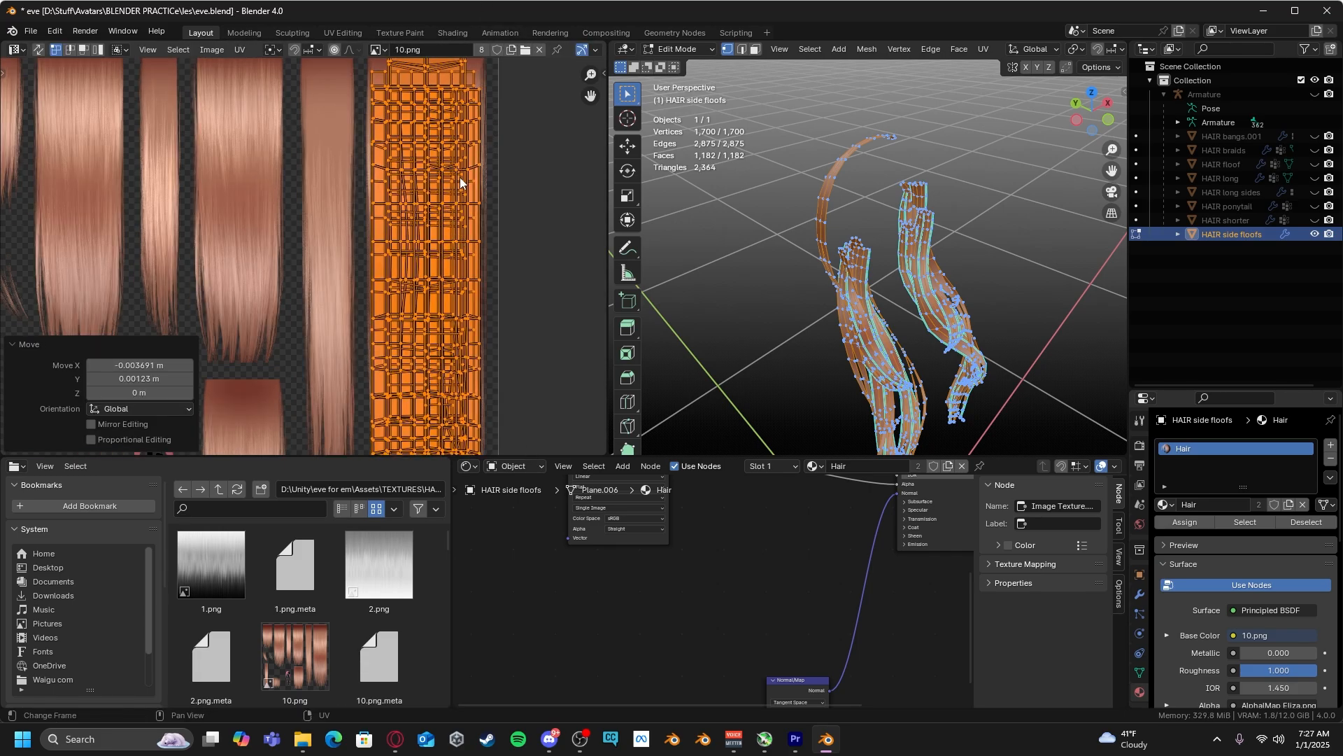
Leave Edit Mode on the side floofs, hide that mesh and show the HAIR shorter mesh
middle_click_drag(437, 100, 434, 214)
middle_click_drag(343, 220, 358, 69)
middle_click_drag(379, 305, 365, 153)
left_click(510, 252)
key("Tab")
middle_click_drag(962, 221, 1010, 177)
left_click(1316, 236)
left_click(1314, 220)
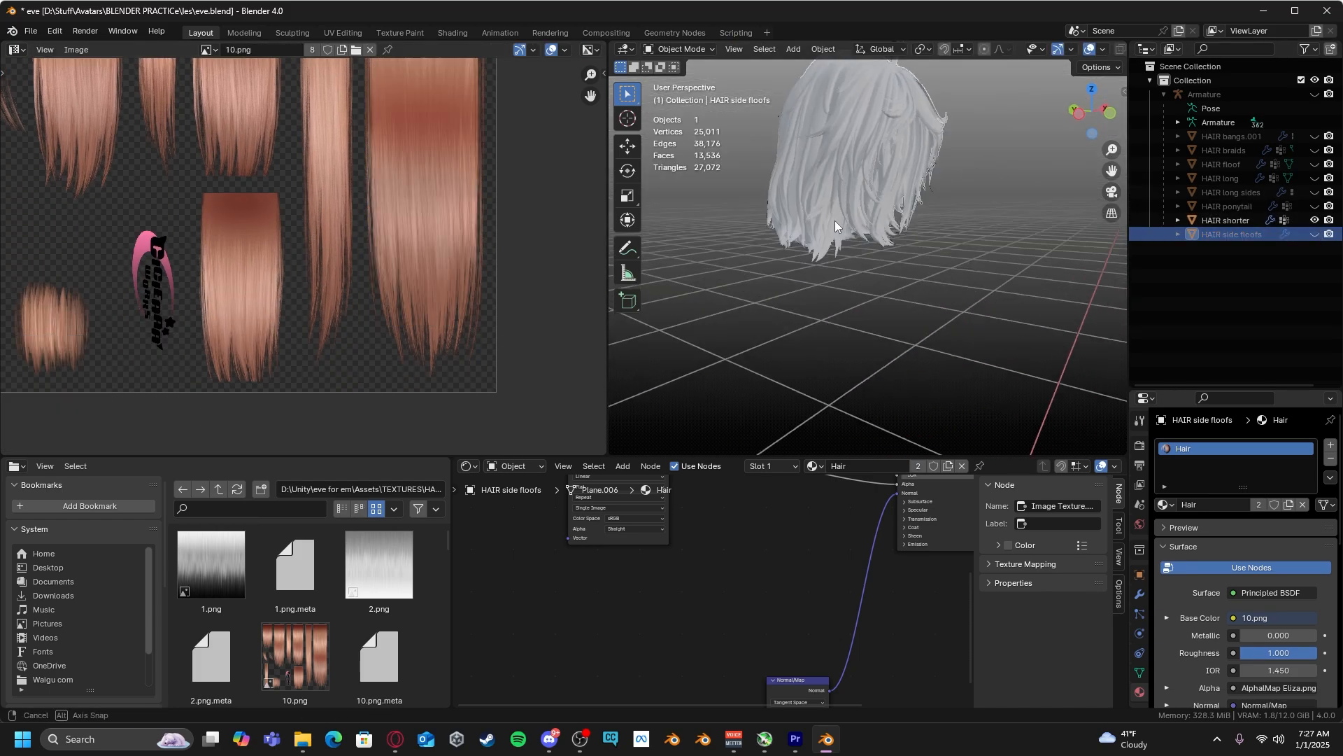